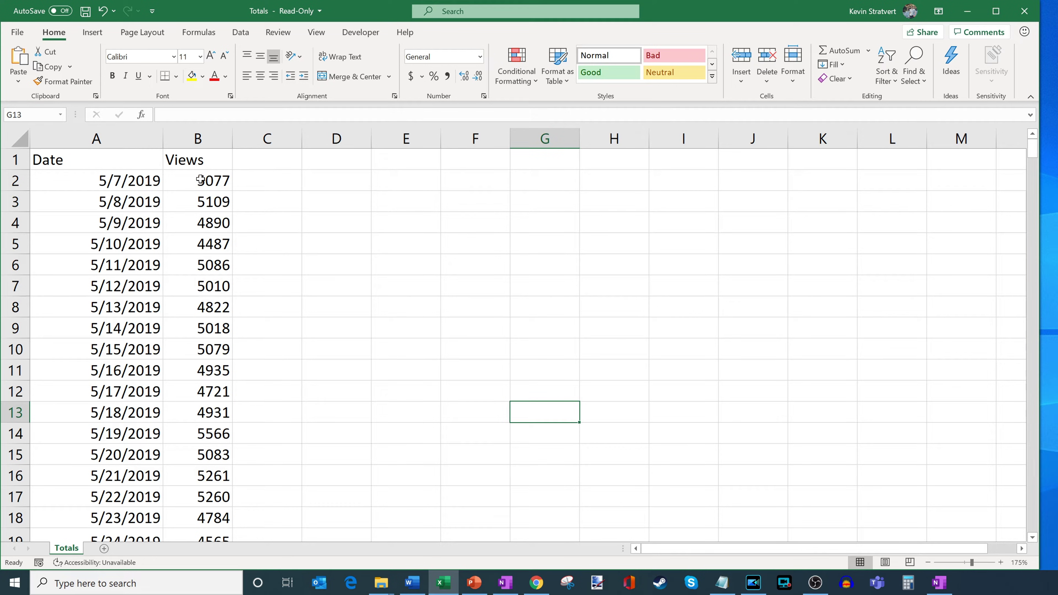
Step: Check how far the Date and Views columns run, then select a cell inside the data
left_click(146, 176)
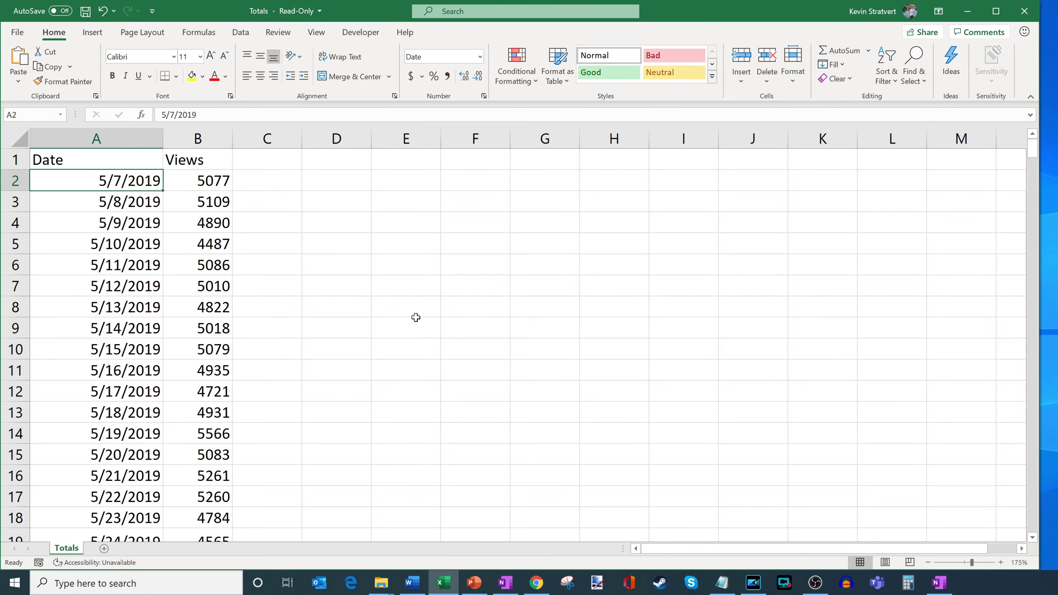
key("ctrl+Down")
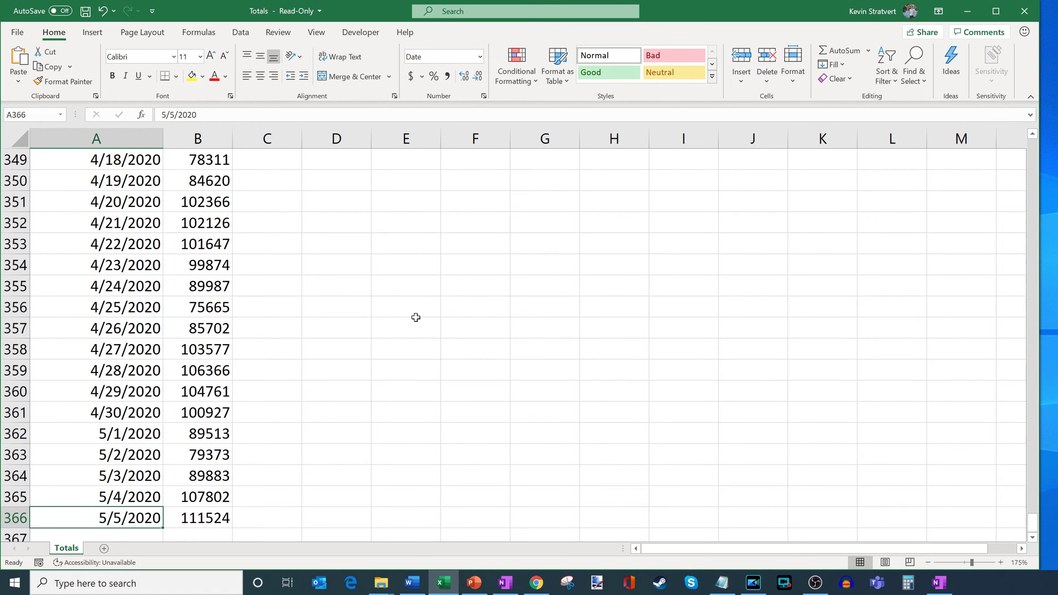
key("Right")
key("ctrl+Up")
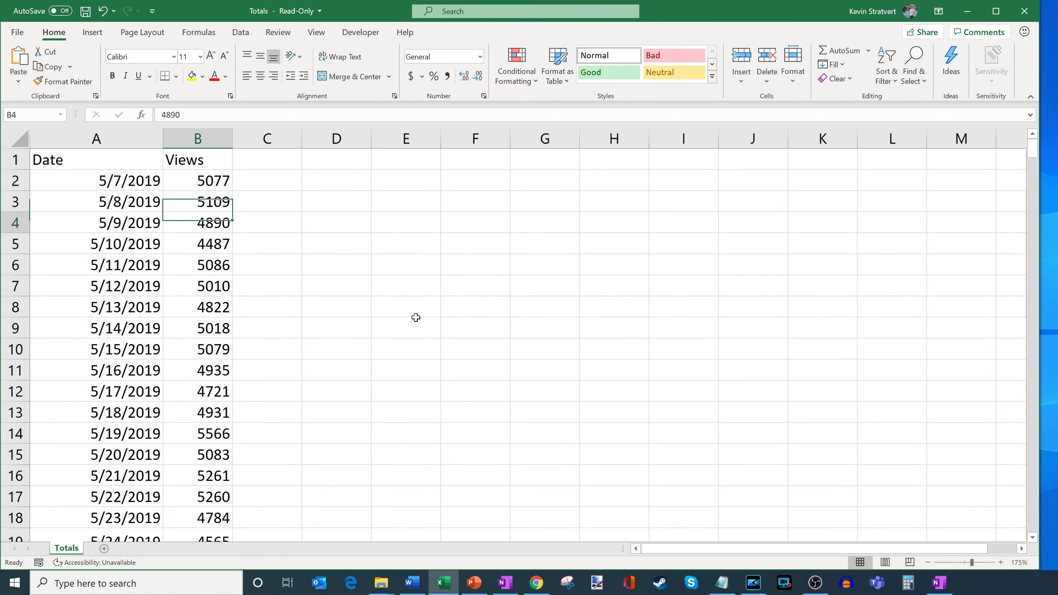
key("Down")
key("Down")
key("ctrl+Up")
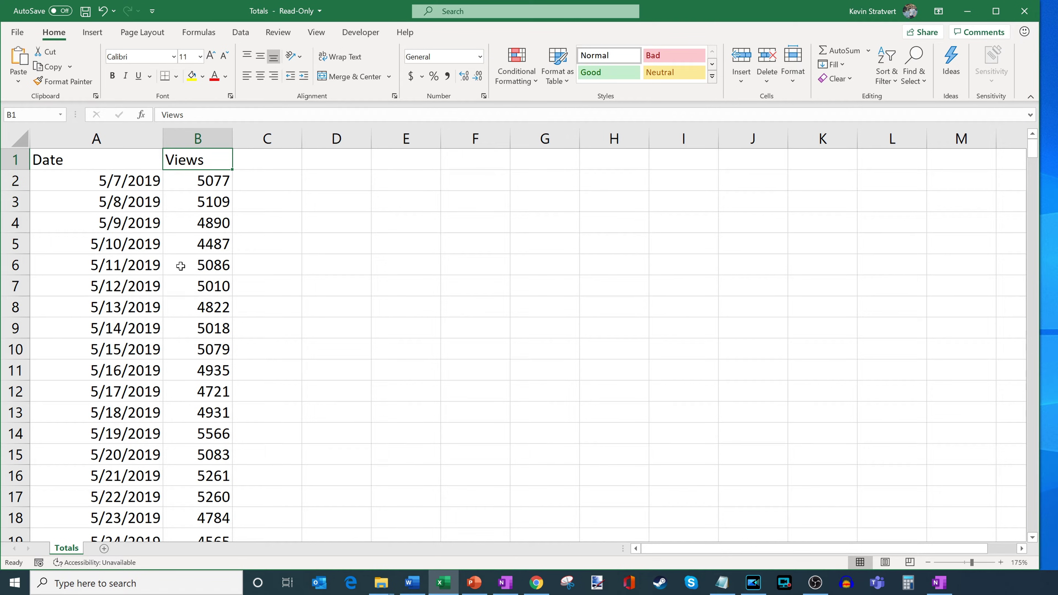
key("ctrl+Down")
key("ctrl+Up")
key("Down")
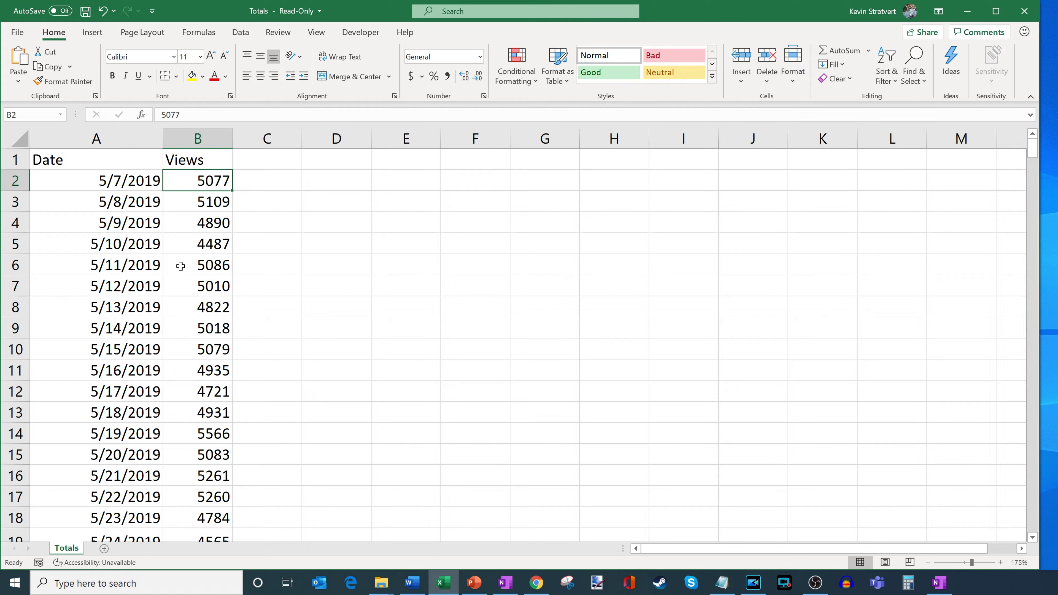
key("ctrl+Down")
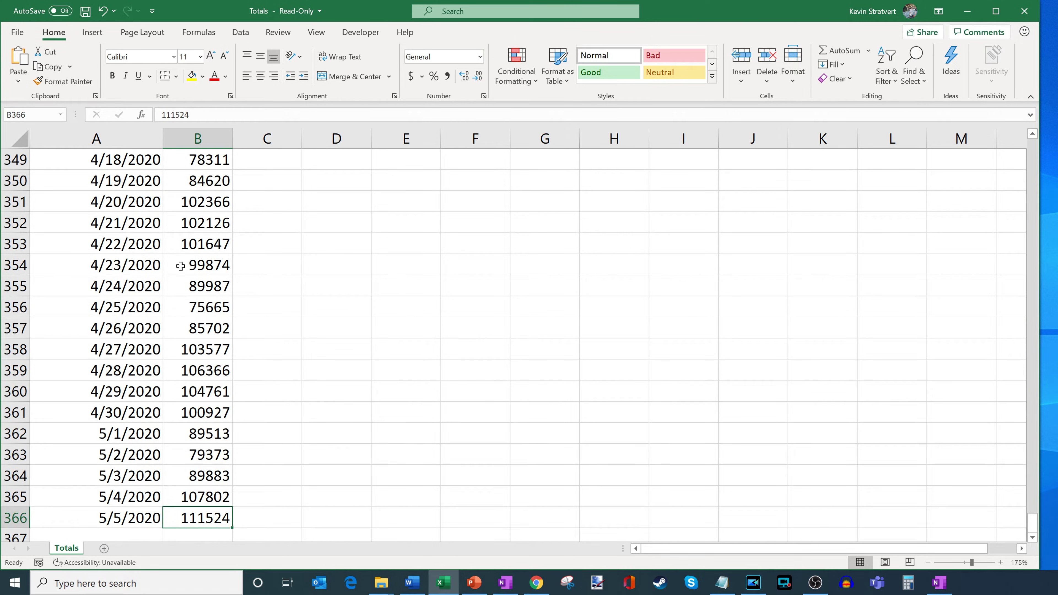
key("ctrl+Up")
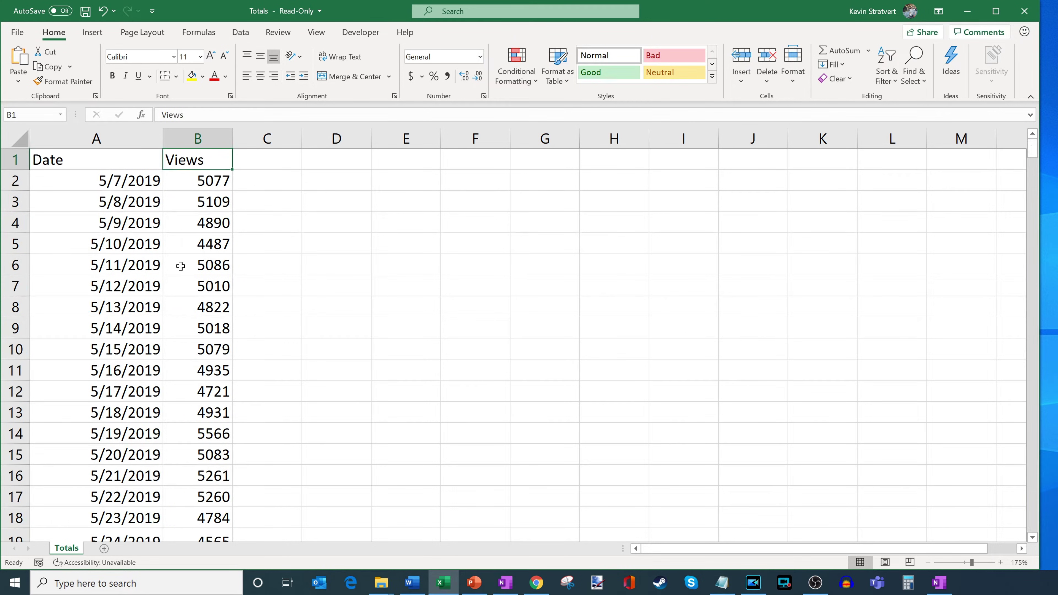
key("Down")
key("ctrl+Down")
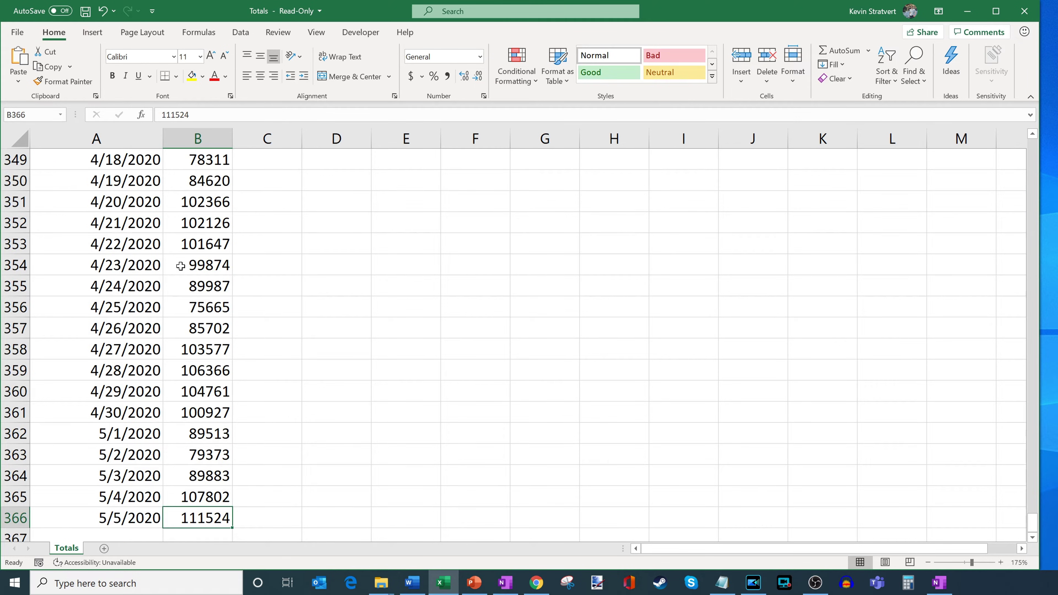
key("ctrl+Up")
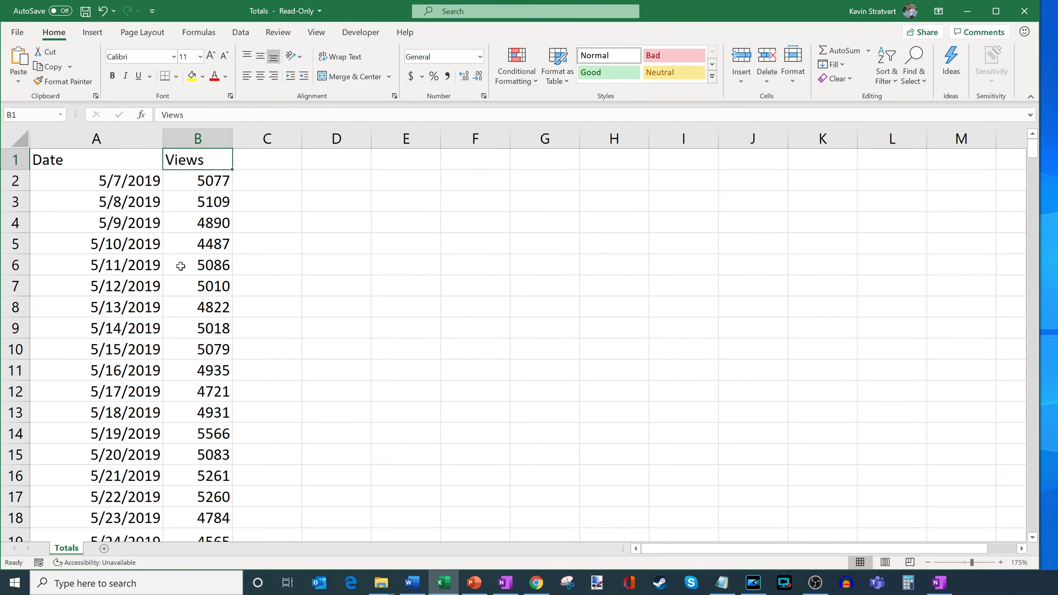
left_click(193, 256)
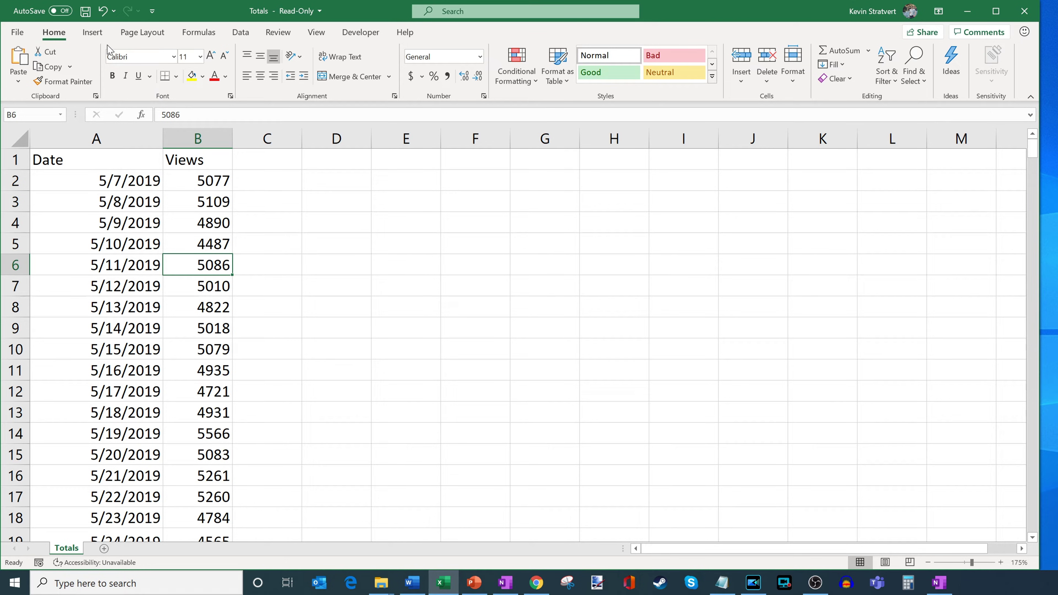
Step: Insert a 2-D line chart of the Views data and move it up beside the data
left_click(94, 35)
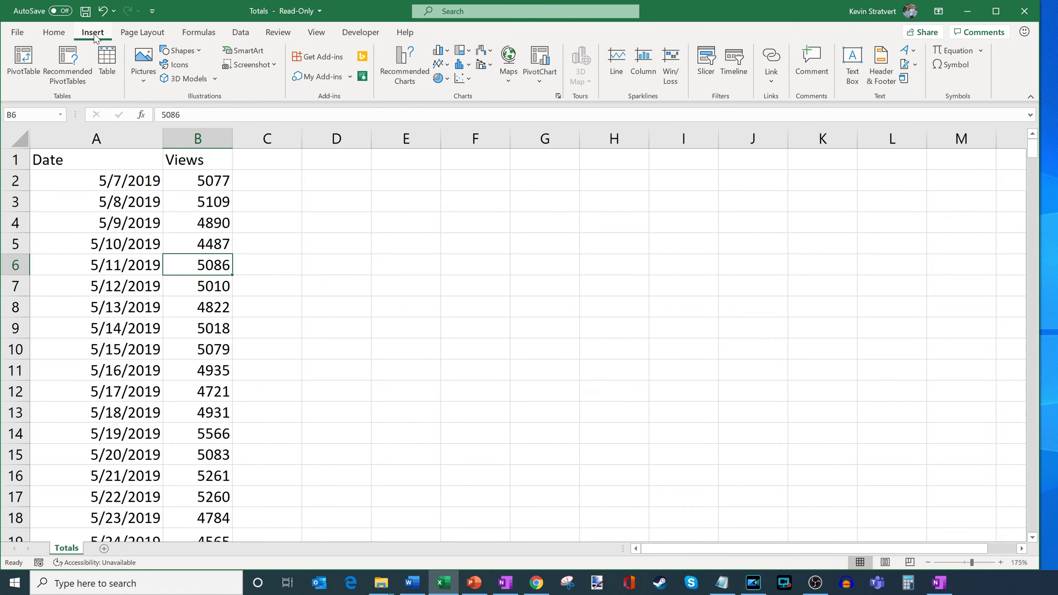
left_click(442, 69)
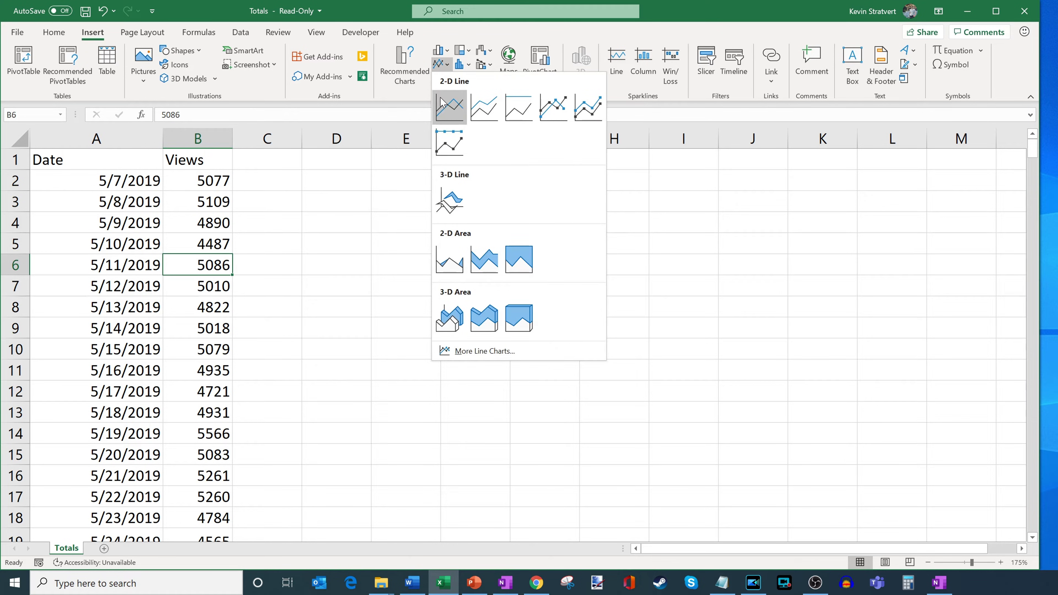
left_click(457, 109)
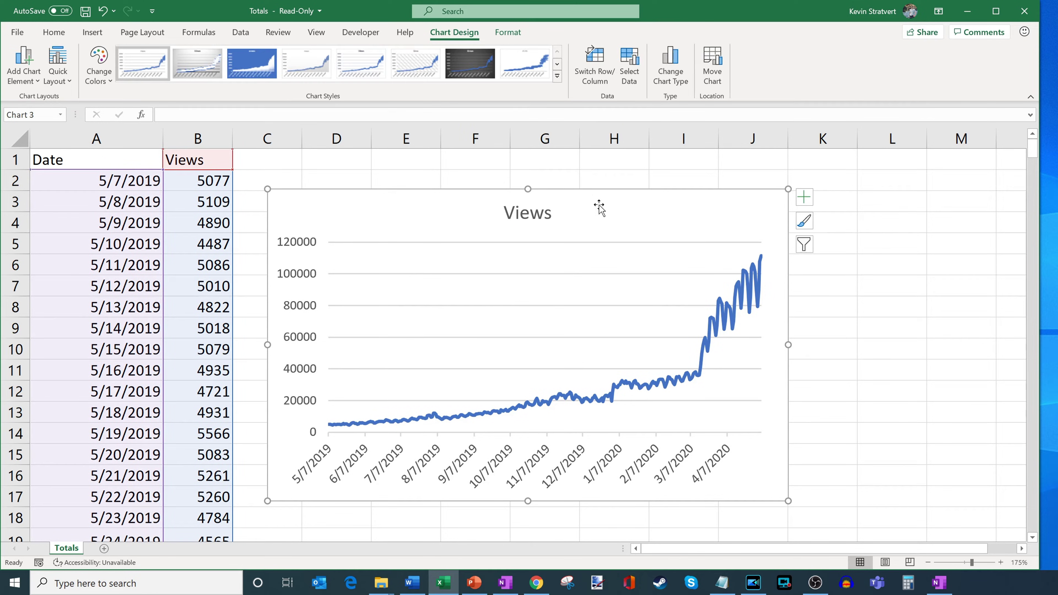
left_click_drag(597, 208, 592, 180)
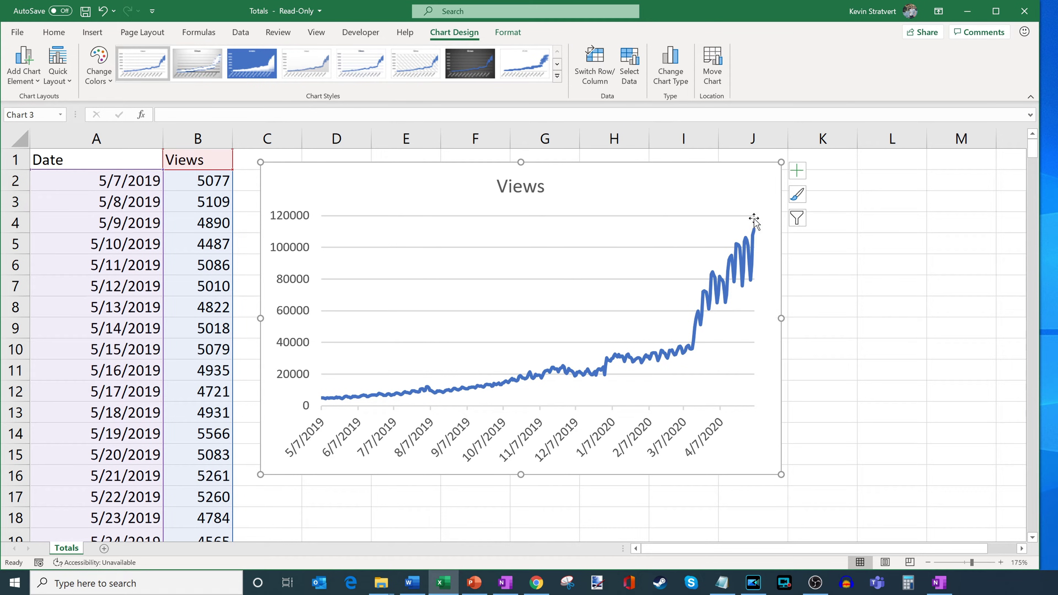
Step: Add a linear trendline to the Views data line from its right-click menu
left_click(755, 238)
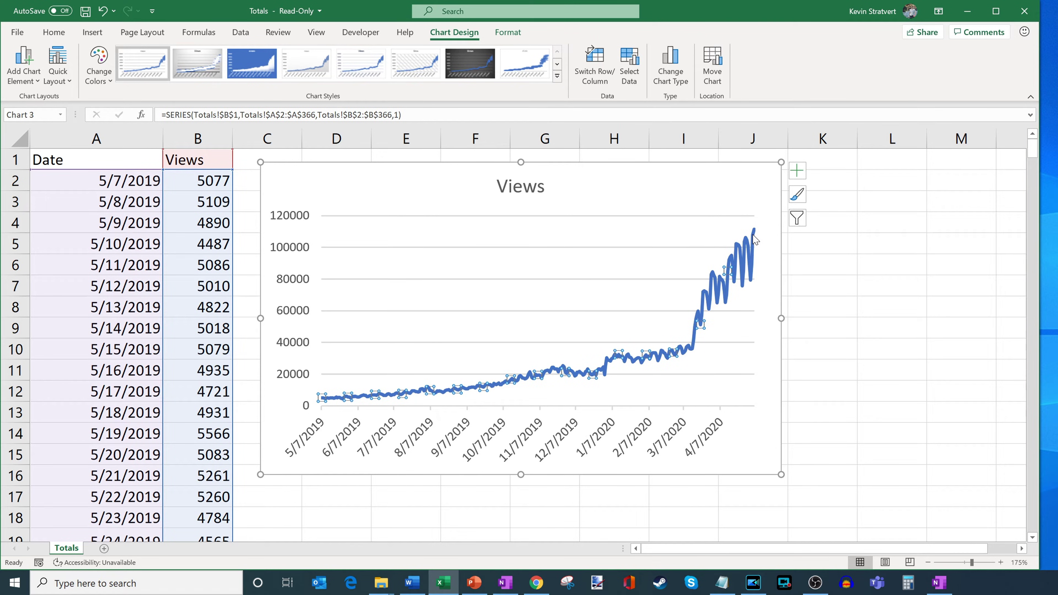
right_click(754, 240)
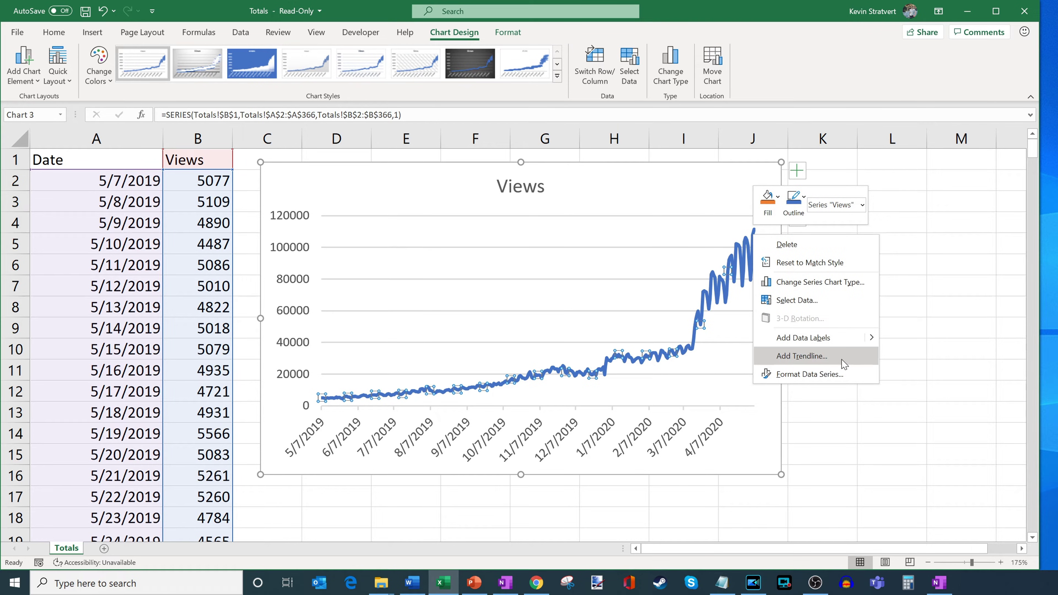
left_click(853, 362)
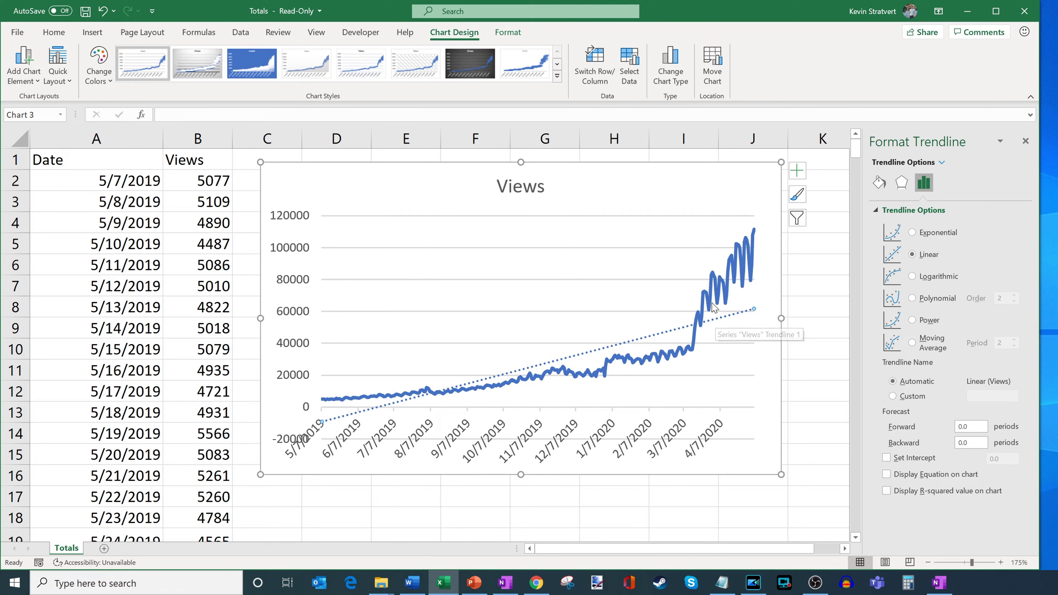
Step: Try exponential, logarithmic and polynomial trendlines, toggling the polynomial order between 2 and 3
left_click(944, 233)
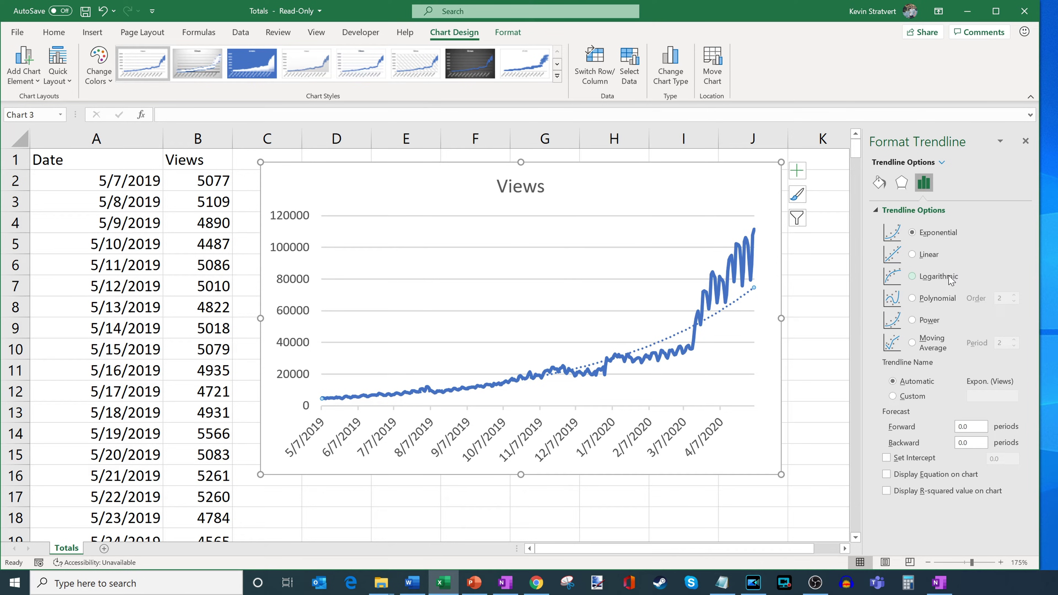
left_click(951, 278)
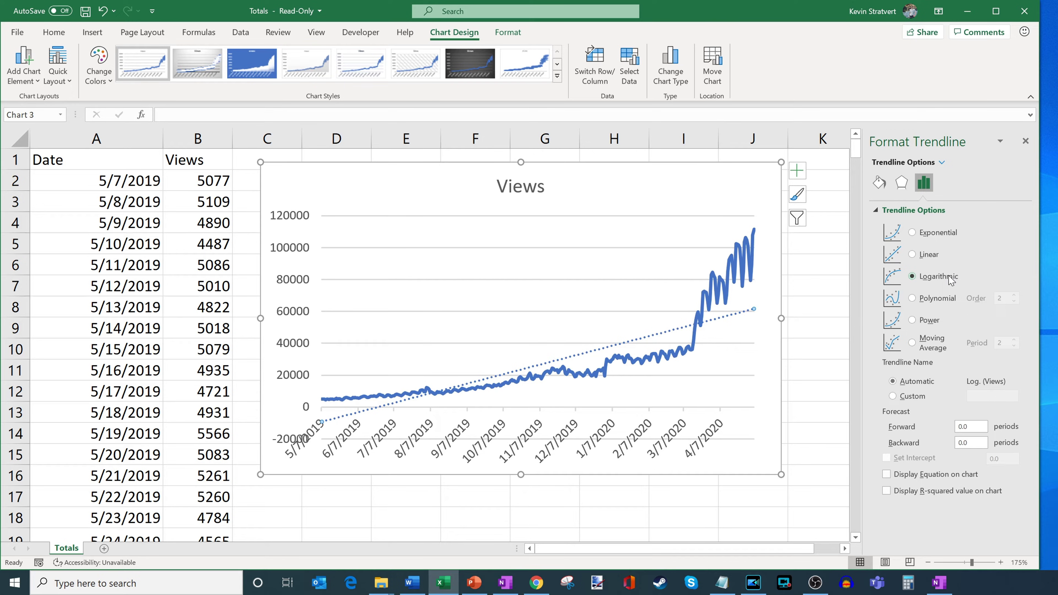
left_click(935, 298)
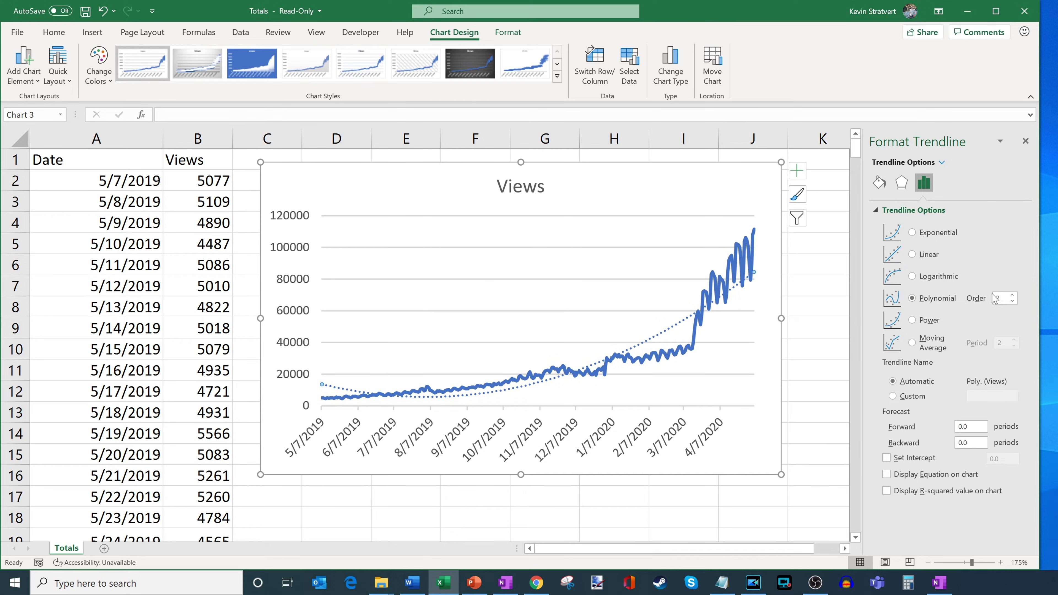
left_click(1012, 295)
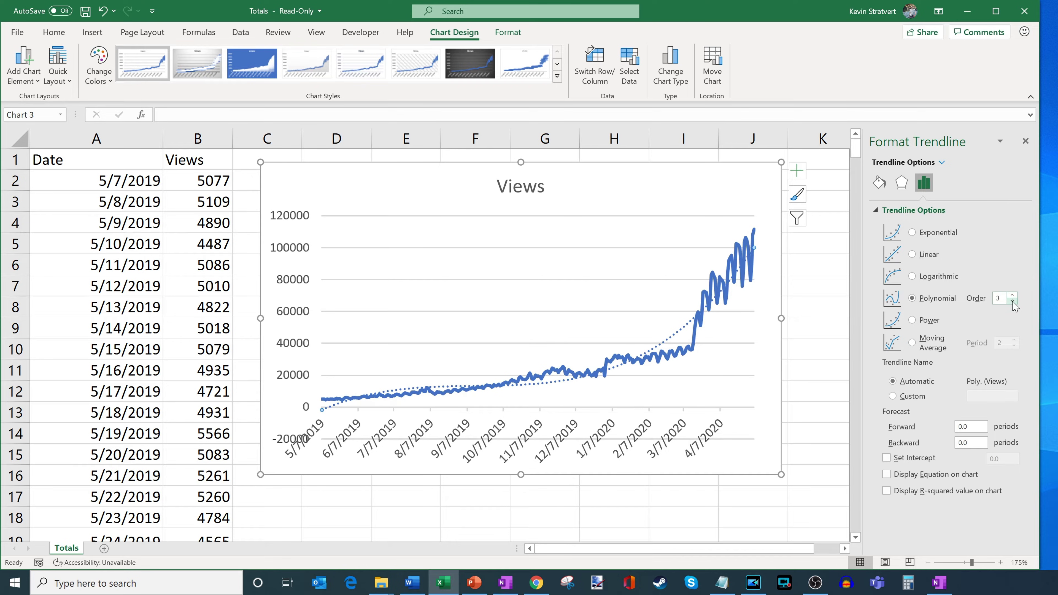
left_click(1012, 301)
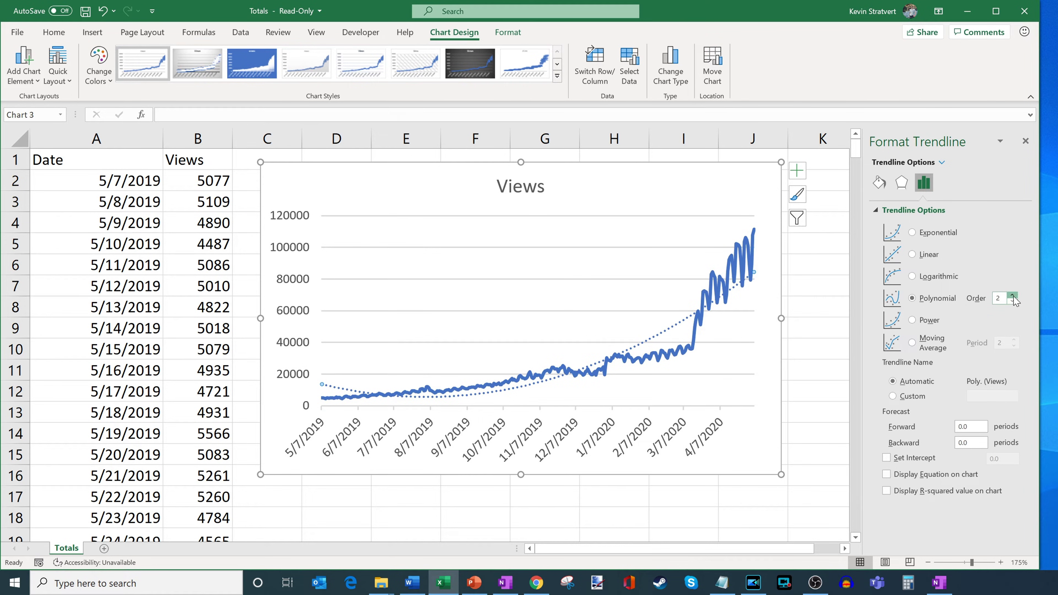
left_click(1012, 295)
left_click(1013, 295)
left_click(1012, 301)
left_click(1012, 301)
Step: Try power and moving-average trendlines (period 20, then 7), then switch back to exponential
left_click(927, 321)
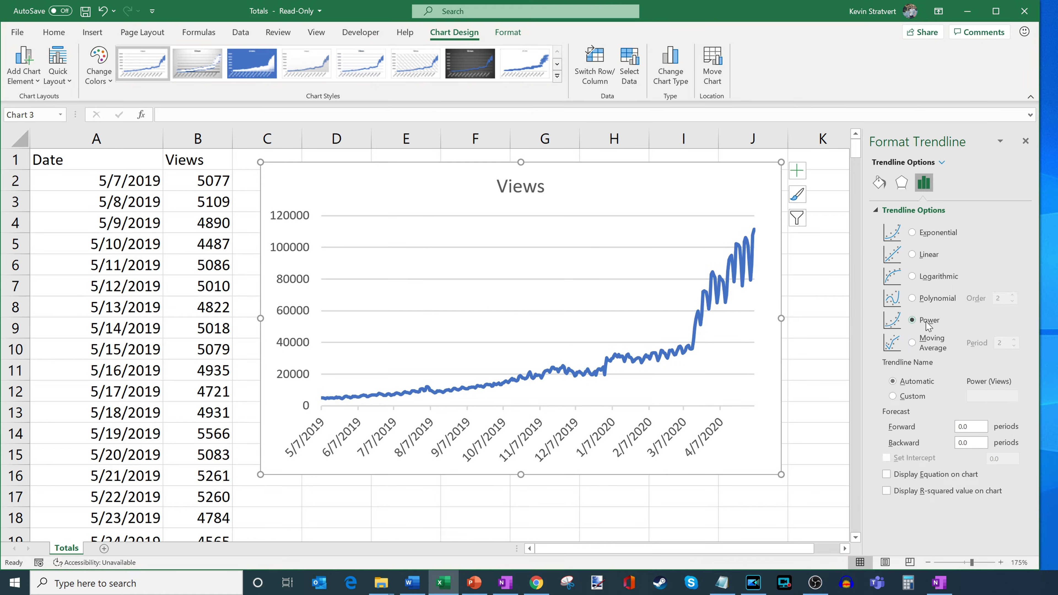
left_click(923, 345)
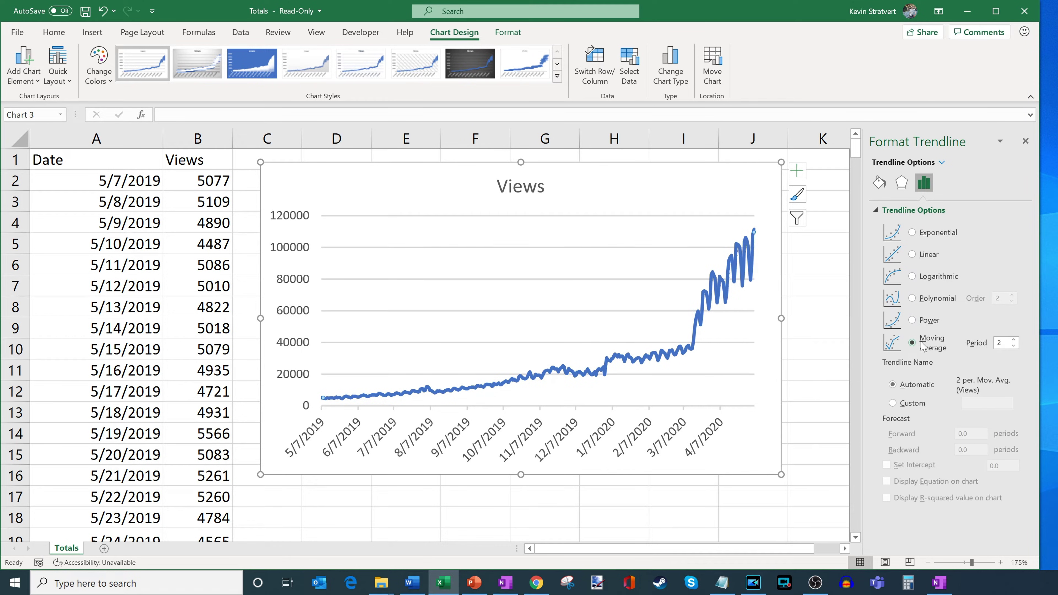
left_click(1013, 340)
left_click(1013, 339)
left_click(1013, 339)
left_click(1013, 339)
left_click(1013, 340)
left_click(1013, 340)
left_click(1013, 340)
left_click(1013, 339)
left_click_drag(1014, 345, 1013, 345)
left_click(944, 238)
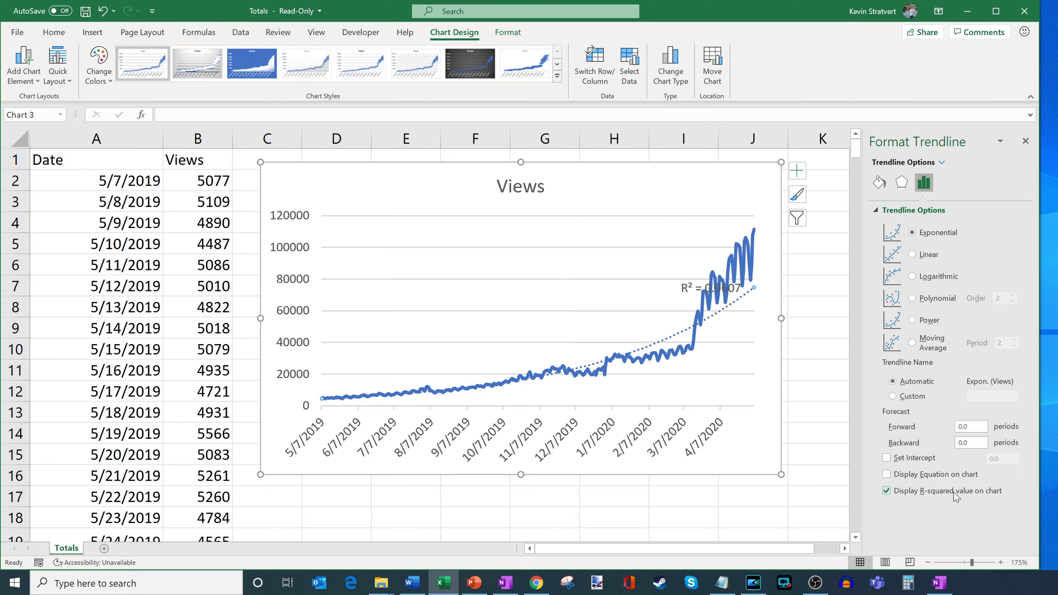
Step: Display the trendline's R² value and move its label into the chart's open area
left_click(722, 276)
left_click_drag(721, 277, 624, 255)
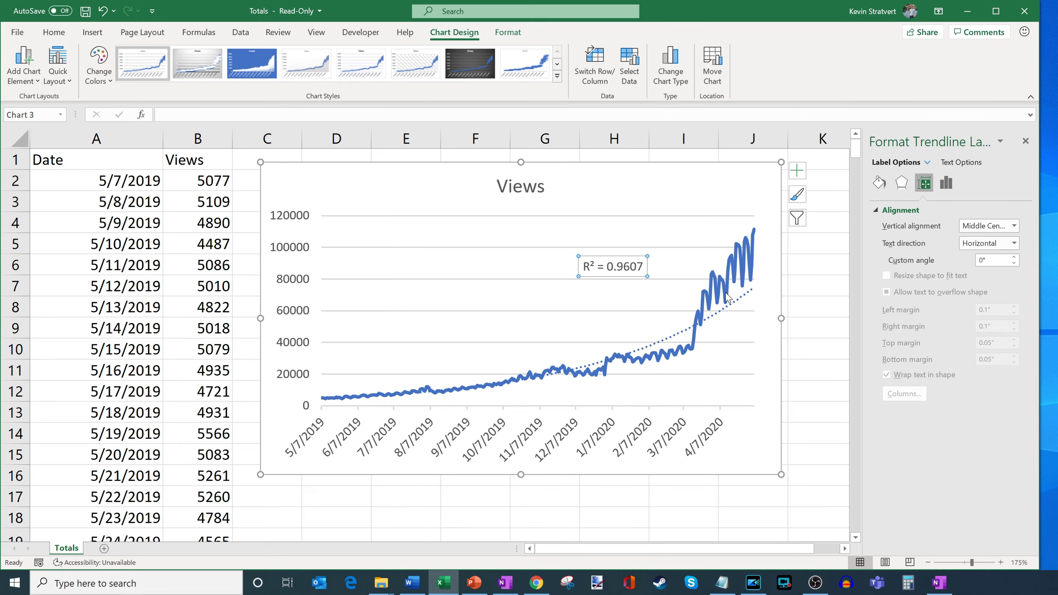
left_click(741, 304)
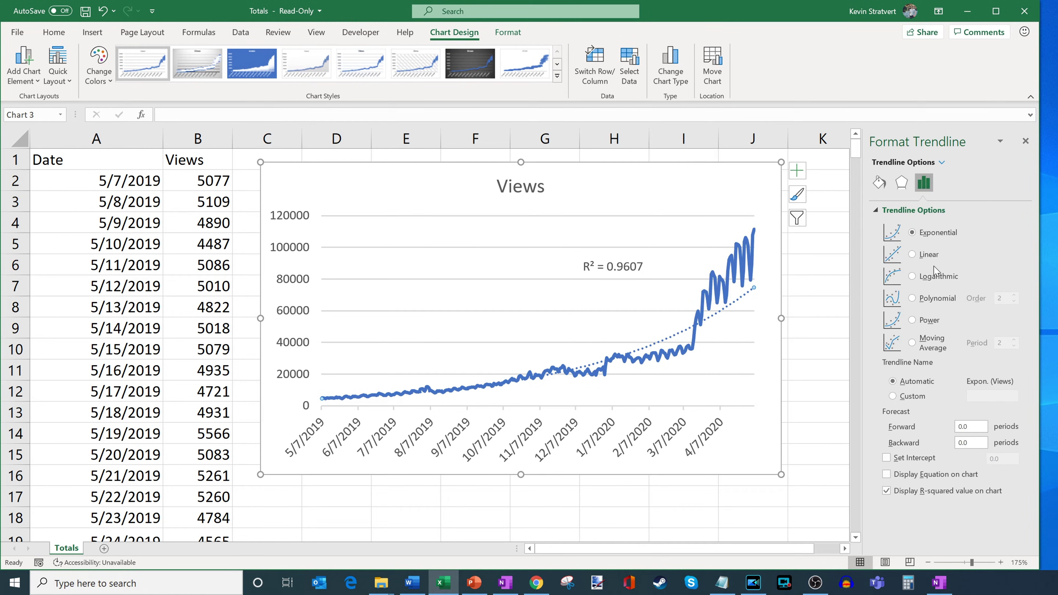
Step: Compare linear, logarithmic and polynomial fits, then return to exponential with the R² value hidden
left_click(936, 255)
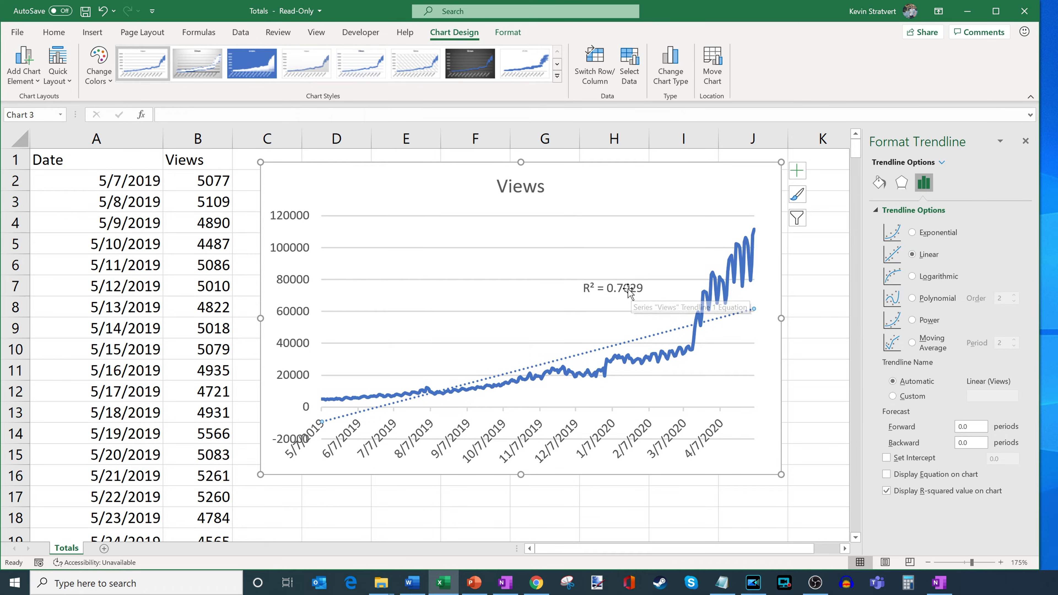
left_click(940, 277)
left_click(940, 301)
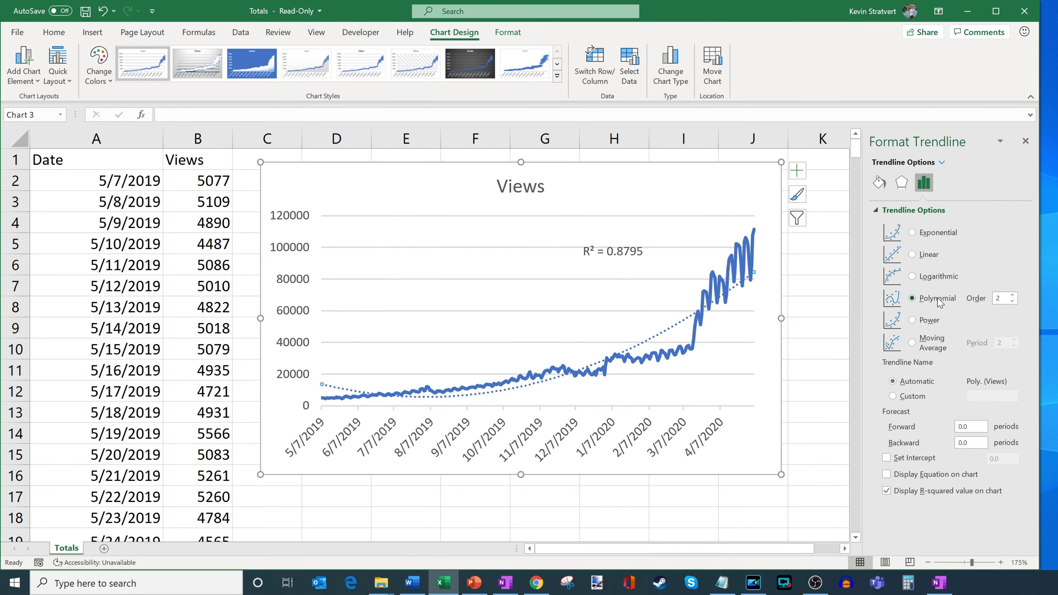
left_click(937, 233)
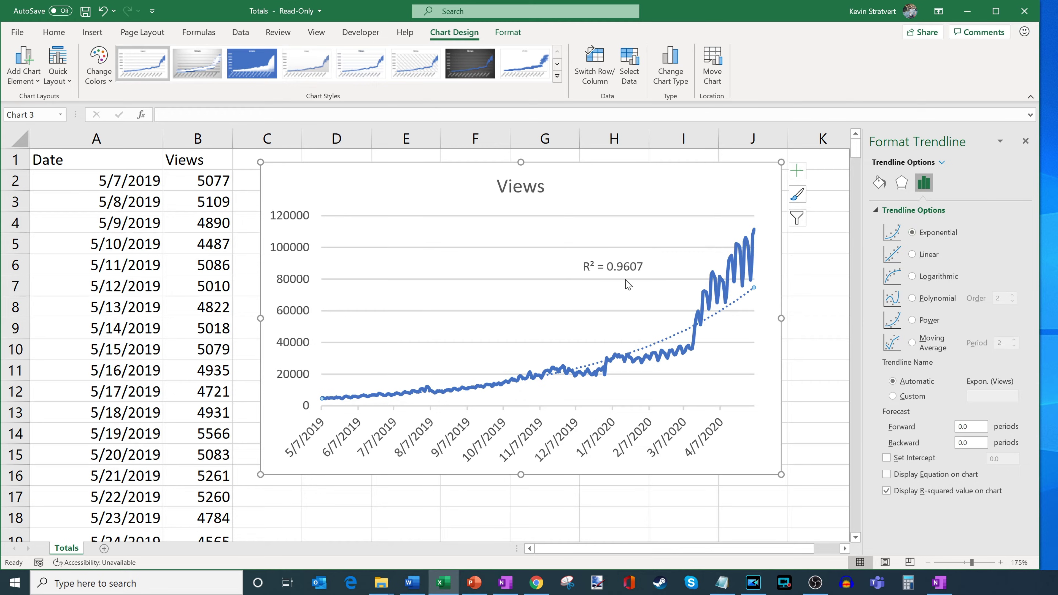
left_click(887, 490)
left_click(969, 426)
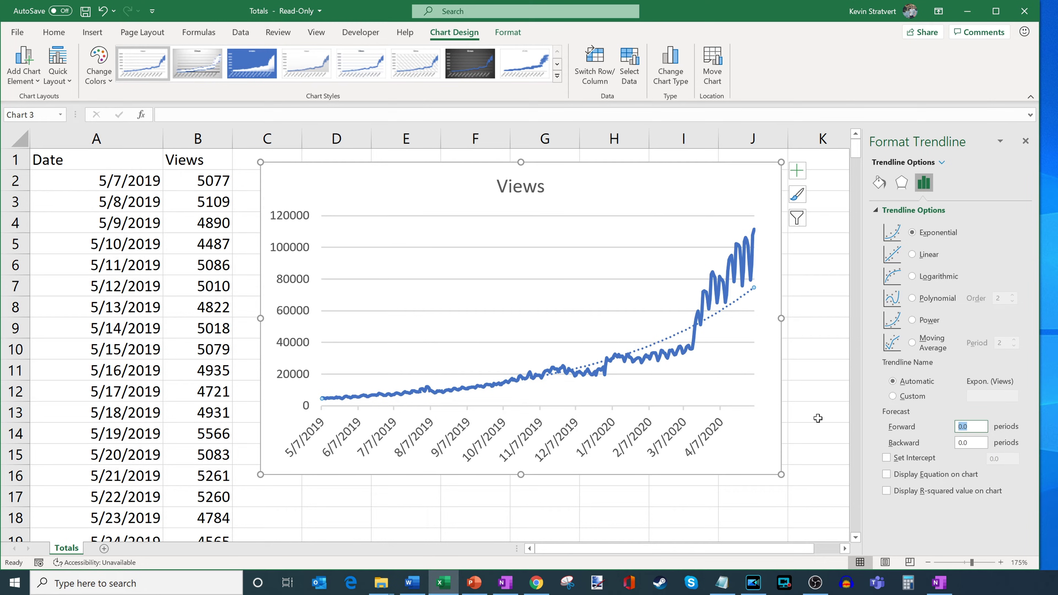
left_click_drag(132, 180, 128, 400)
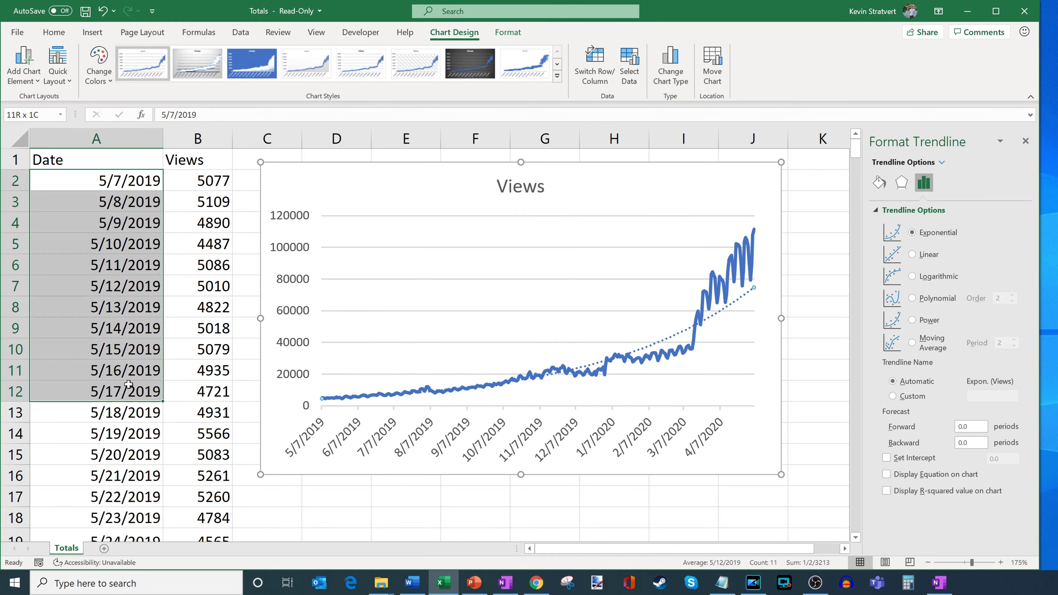
Step: Forecast the exponential trendline forward 1, 30, 90 and finally 180 periods
left_click(736, 299)
left_click(970, 426)
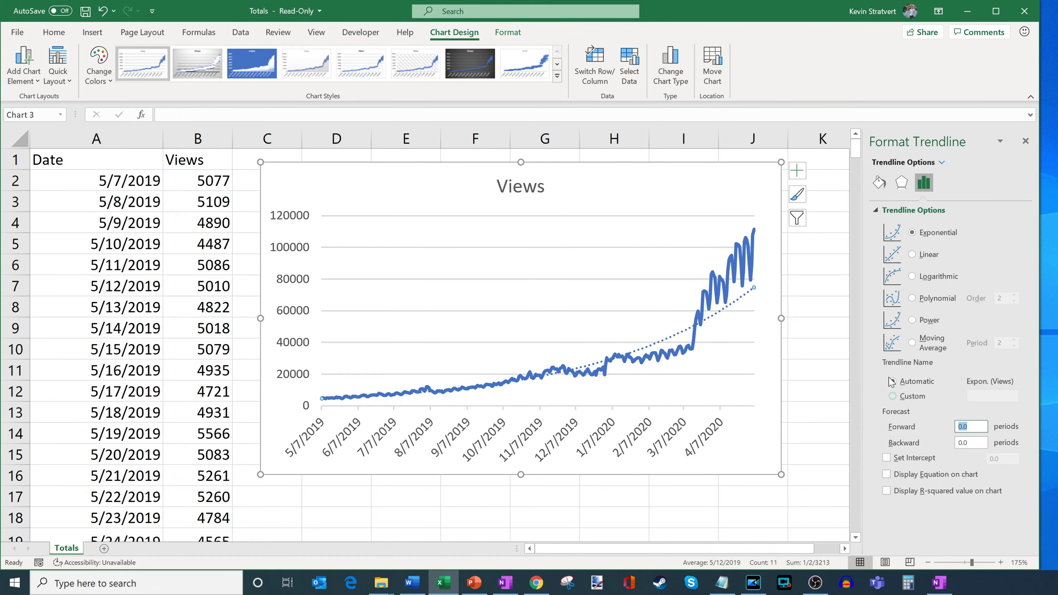
type("1")
key("Return")
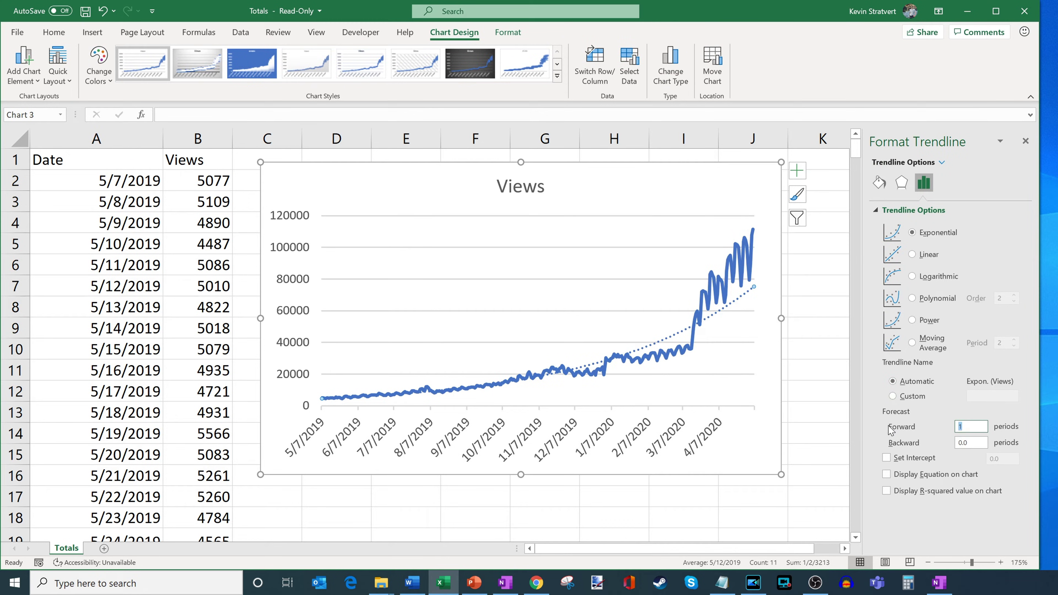
type("30")
left_click(965, 443)
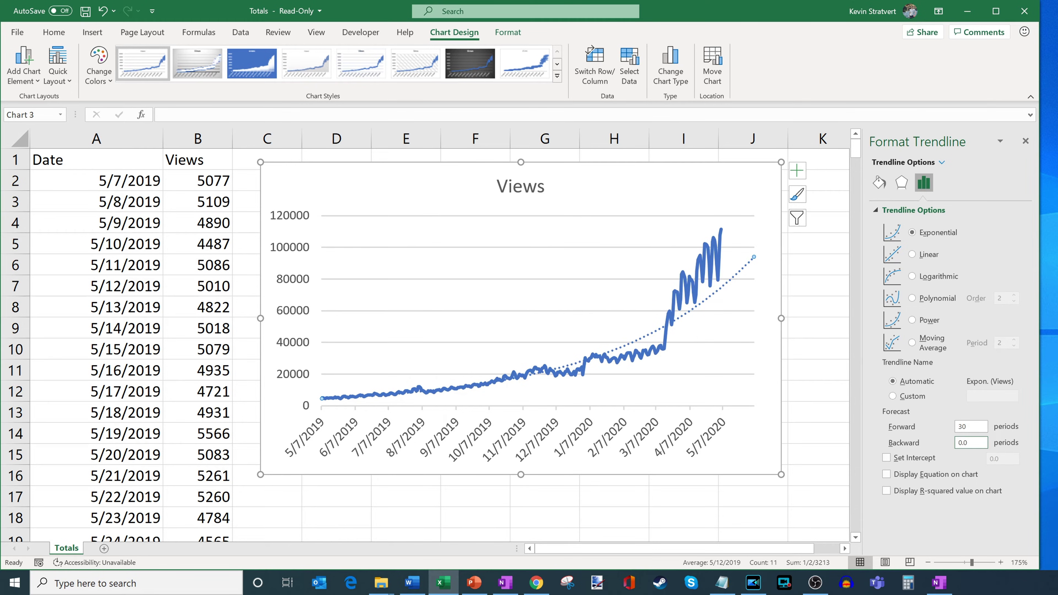
key("shift+Tab")
type("90")
left_click(970, 442)
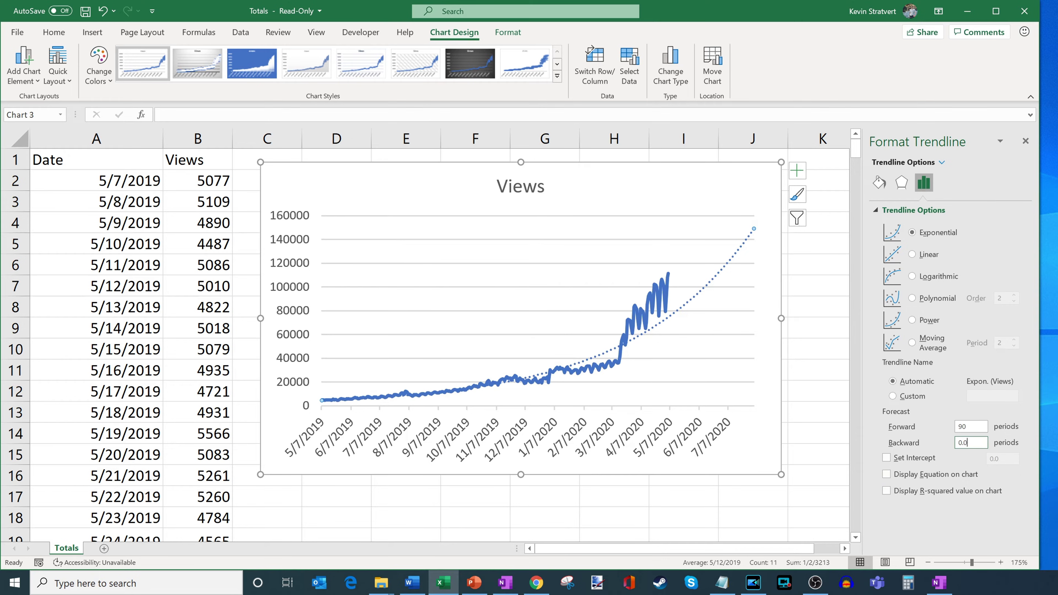
key("shift+Tab")
type("180")
left_click(972, 443)
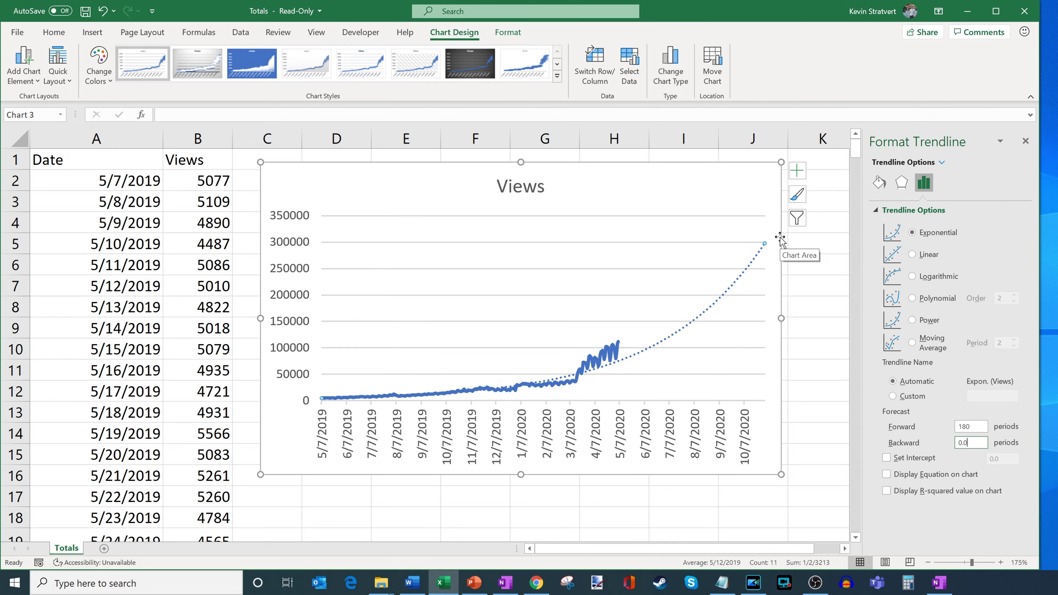
left_click(931, 254)
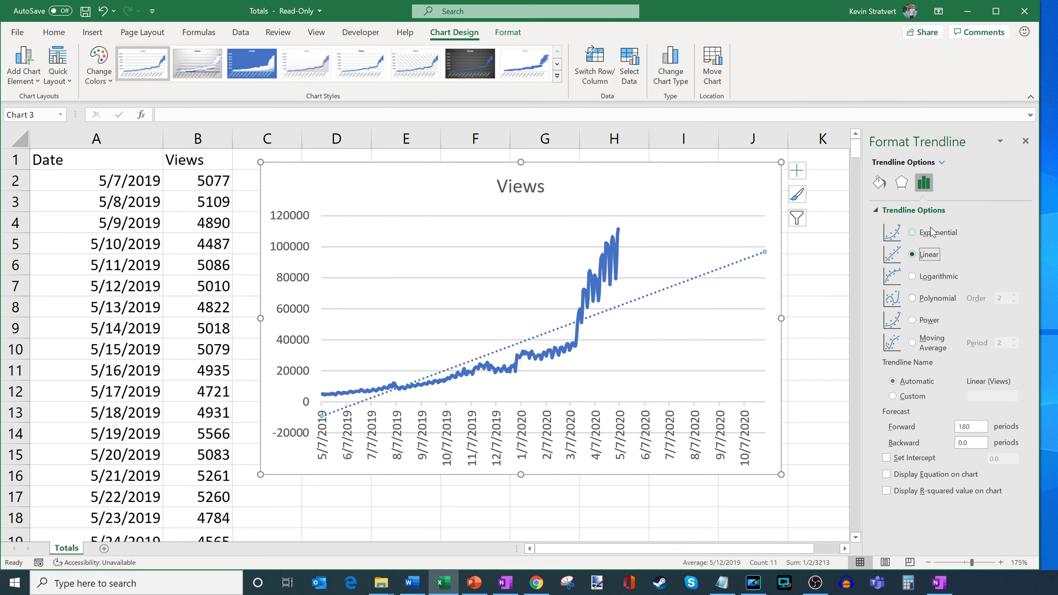
left_click(938, 232)
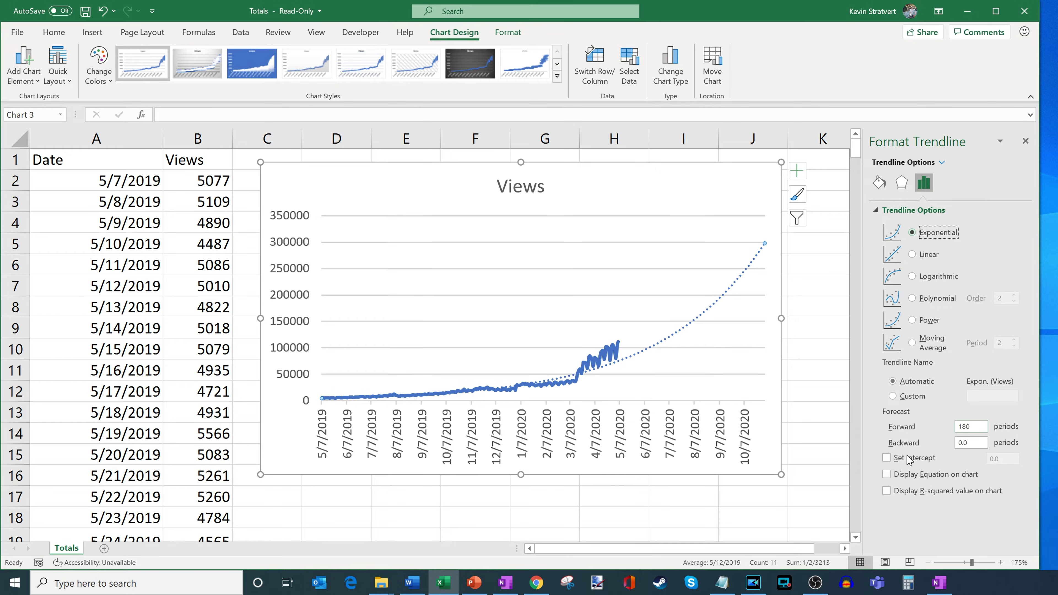
Step: Show the trendline equation on the chart and move its label left under the title
left_click(886, 475)
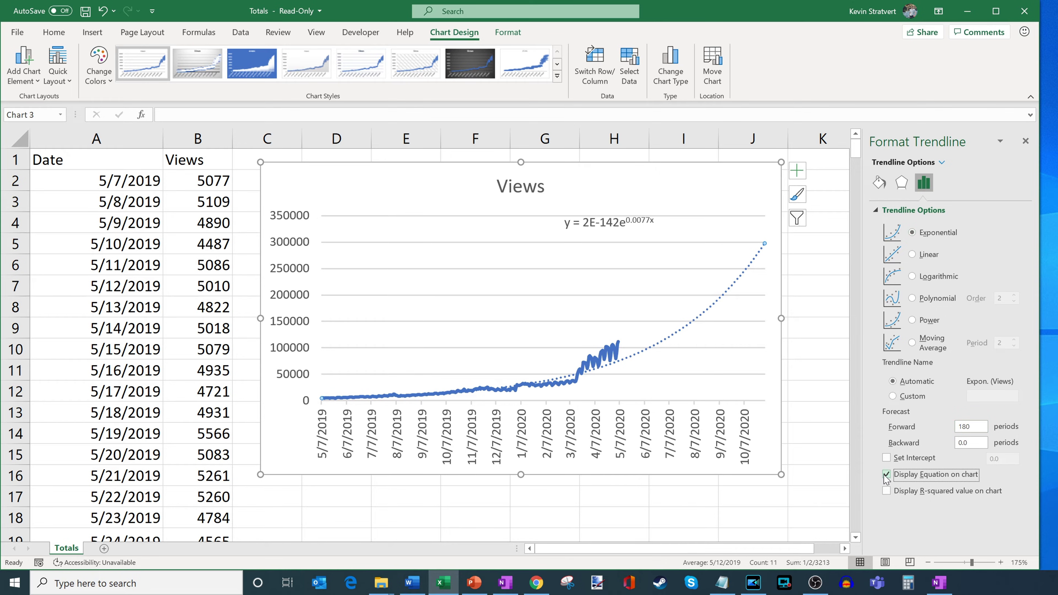
left_click(602, 225)
left_click_drag(610, 232, 586, 237)
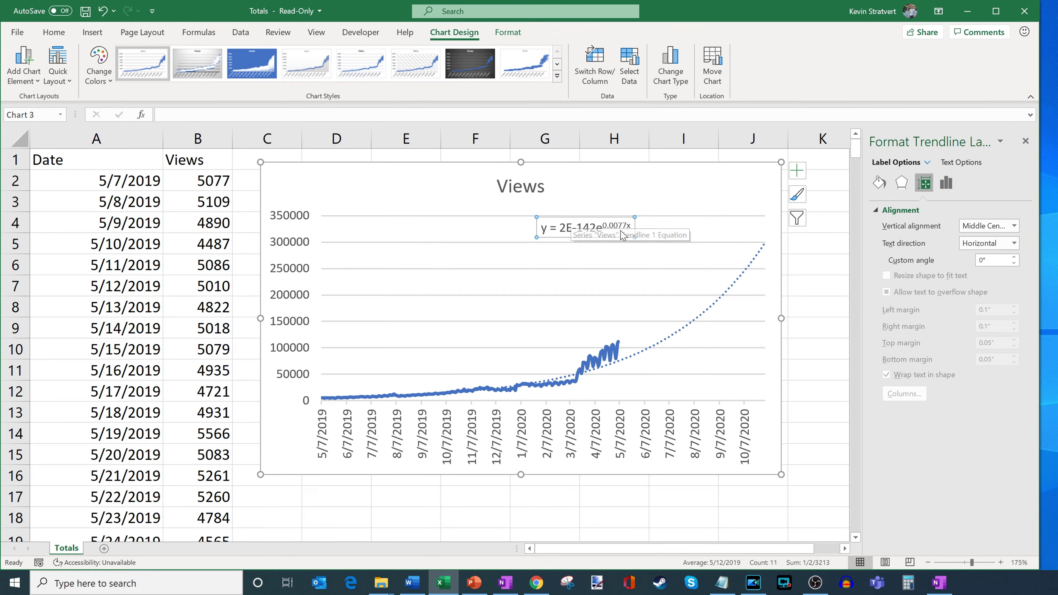
Step: Inspect the equation label text y = 2E-142e^0.0077x, then reselect the trendline
key("ctrl+a")
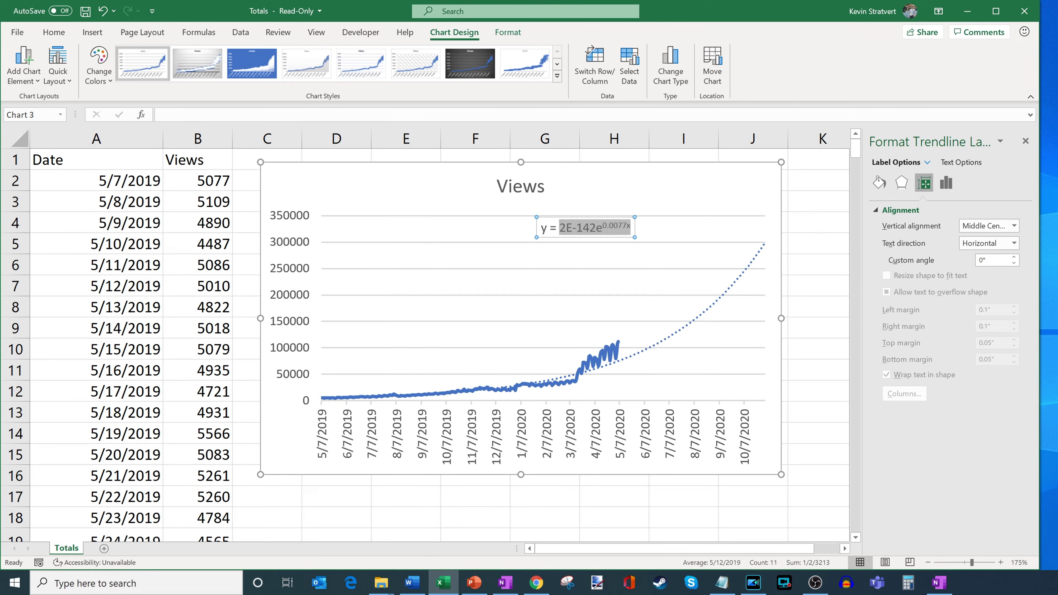
key("End")
key("shift+Left")
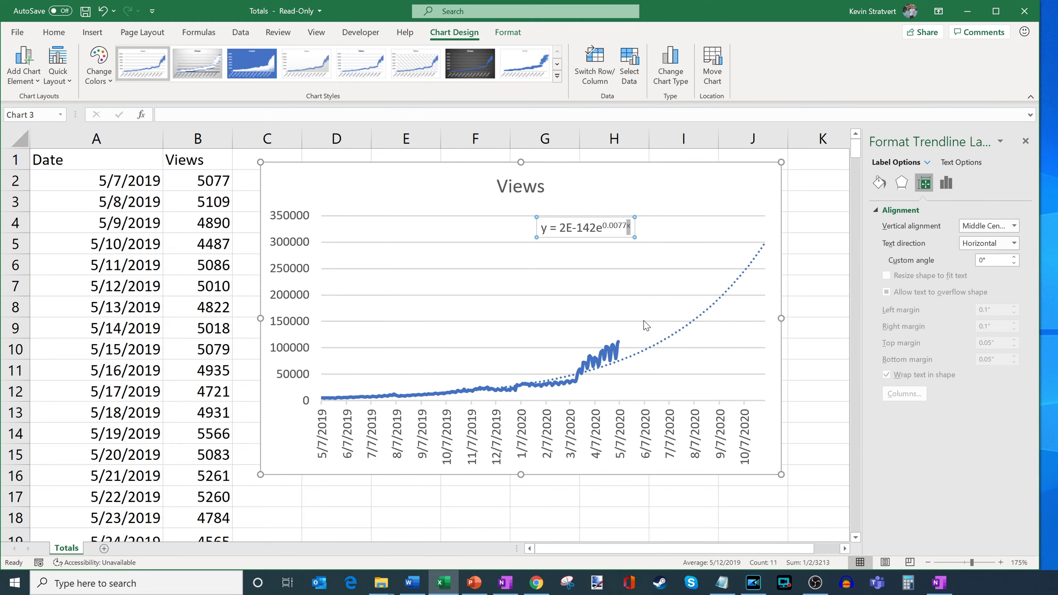
key("Home")
key("shift+Right")
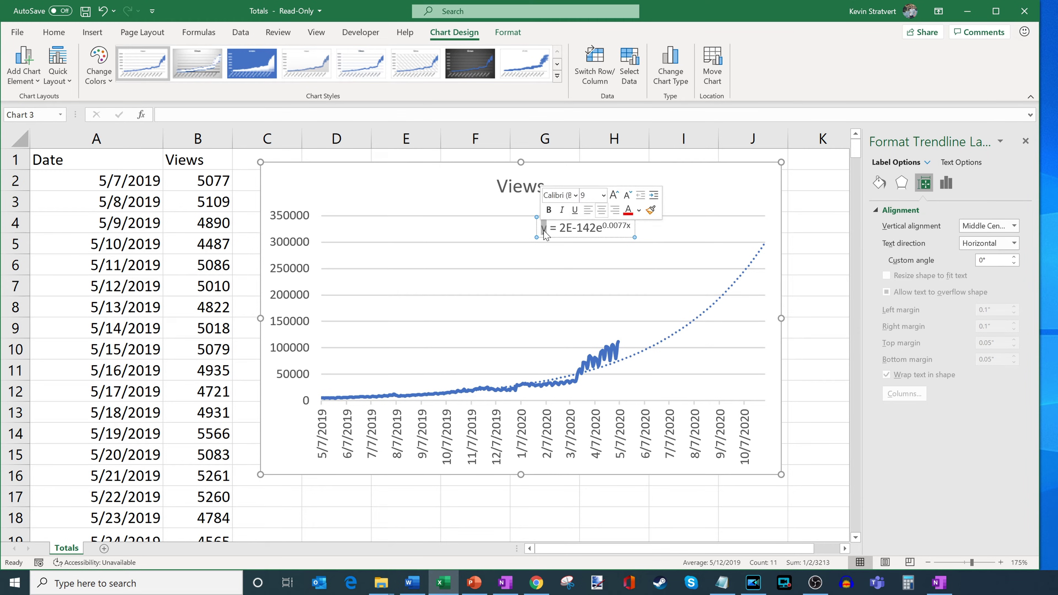
left_click(589, 228)
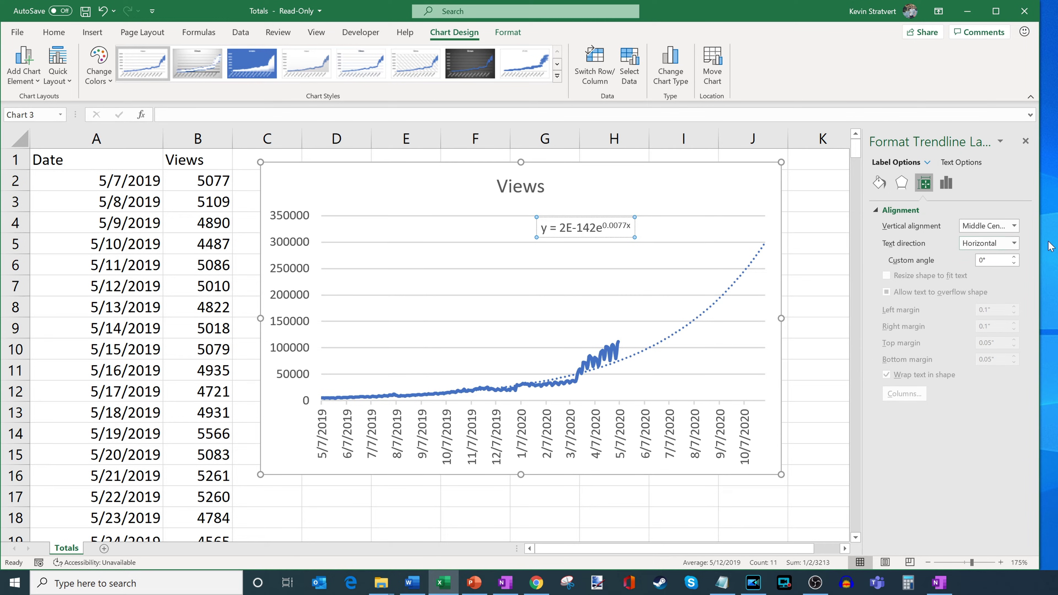
left_click(754, 267)
Step: Set the trendline's forward forecast to 365 periods, then select the whole chart
left_click_drag(981, 427, 930, 426)
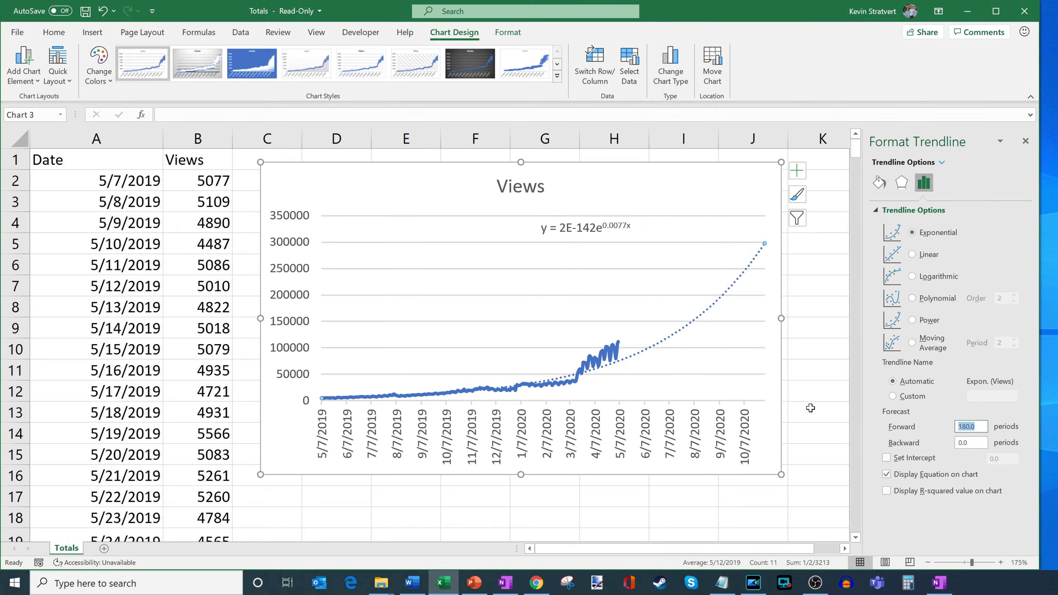
type("365")
key("Tab")
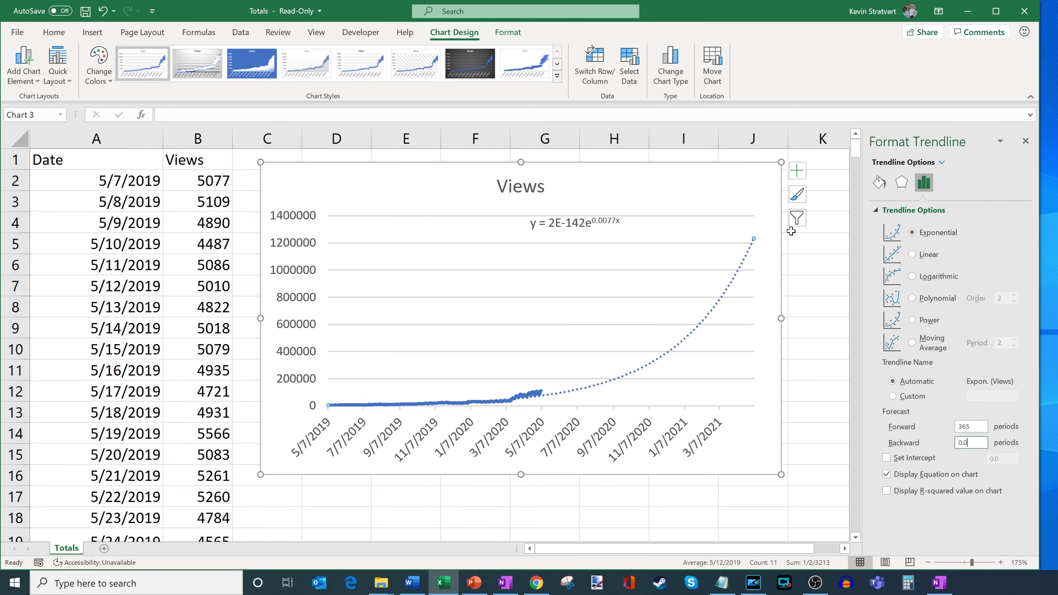
left_click(772, 183)
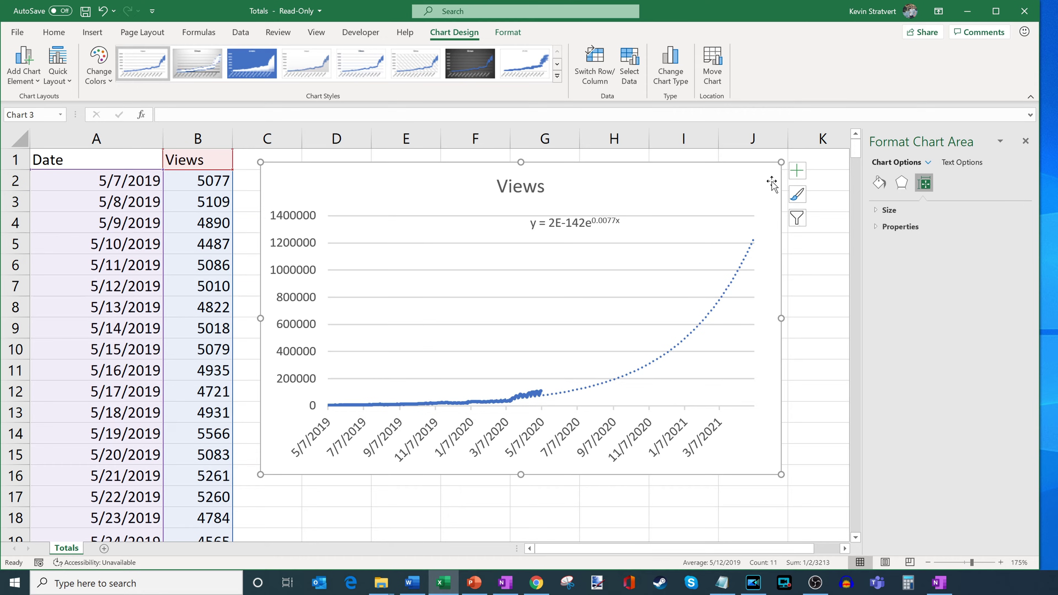
Step: Remove the Views chart, select cell B4 and go to the Data tab
key("ctrl+z")
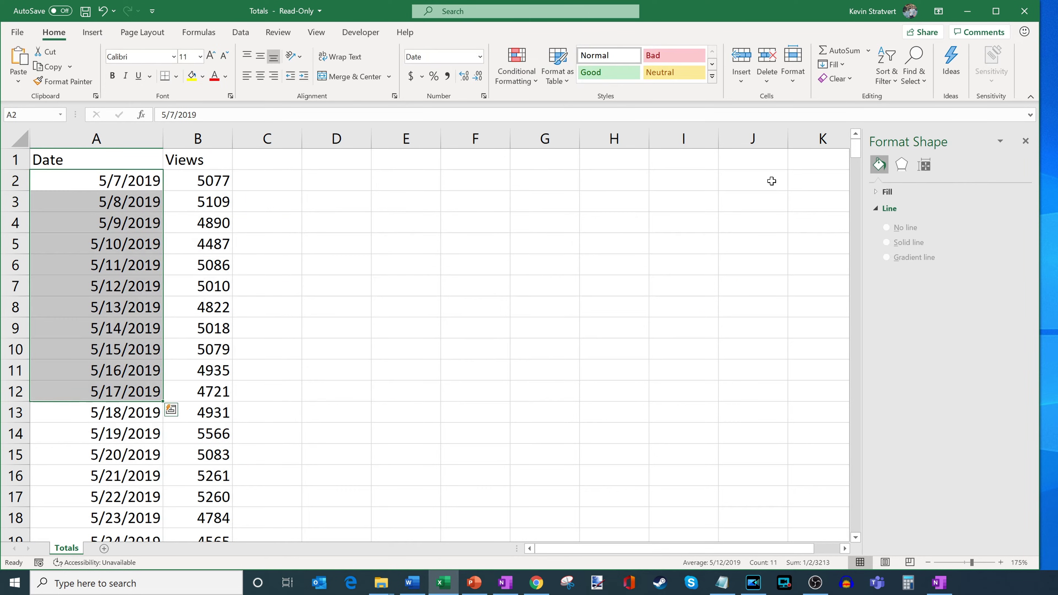
left_click(184, 217)
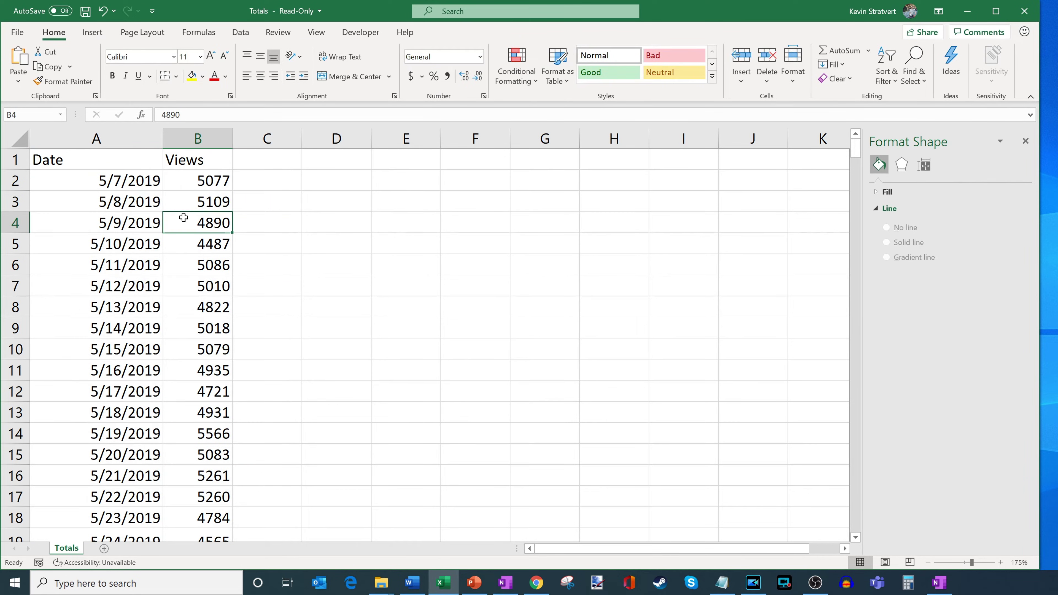
left_click(240, 32)
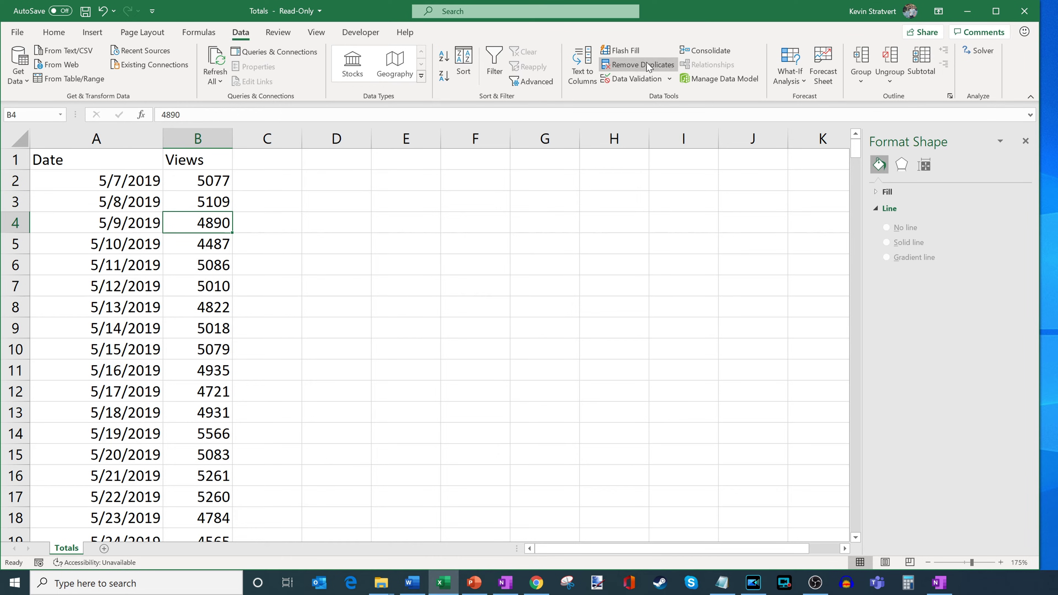
Step: Start a Forecast Sheet from the Views data and move its preview dialog higher
left_click(826, 71)
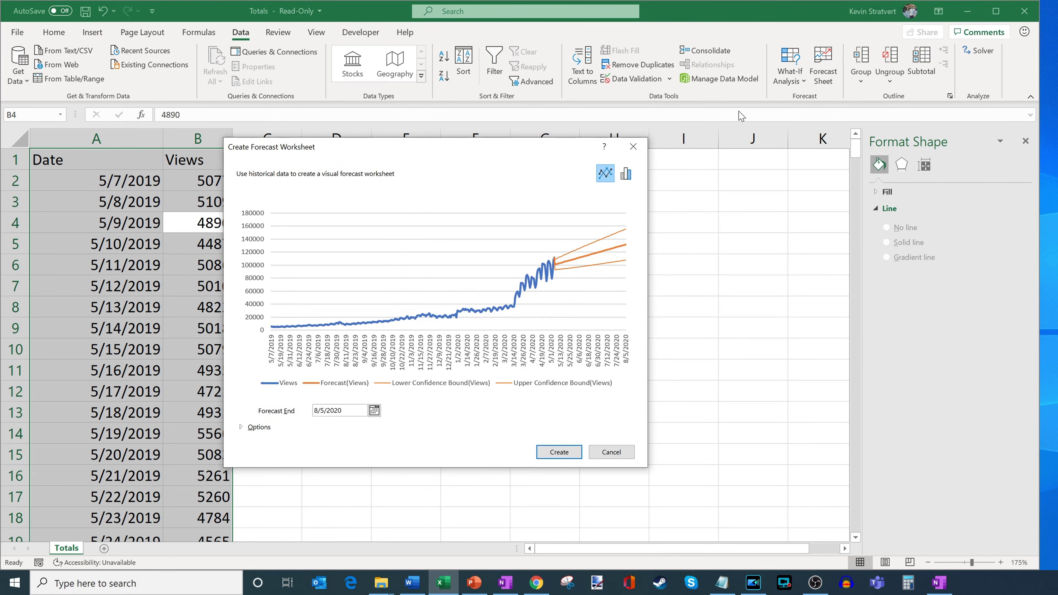
left_click_drag(572, 153, 582, 120)
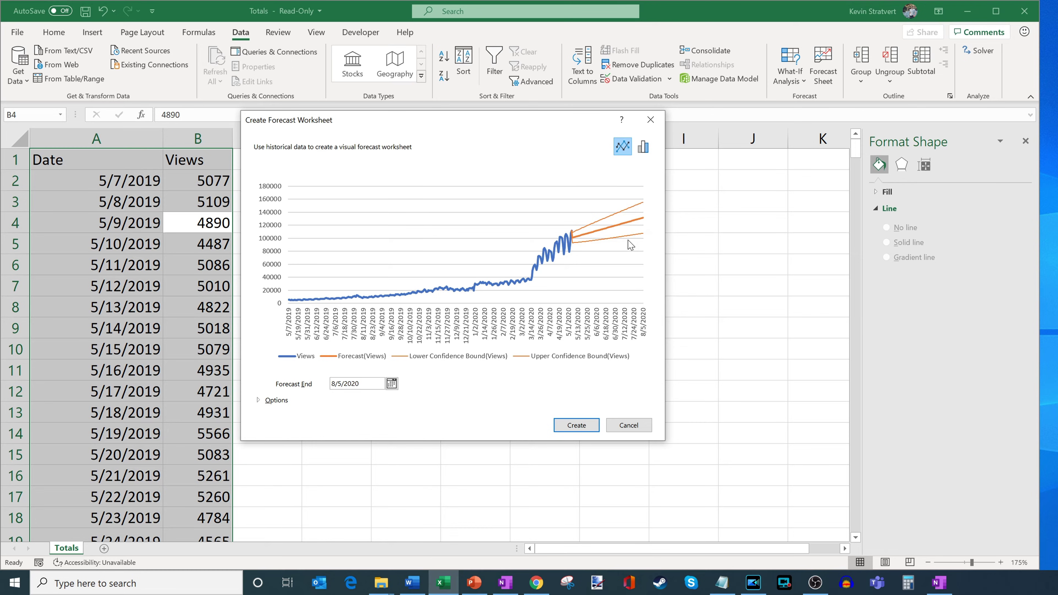
left_click_drag(484, 122, 491, 47)
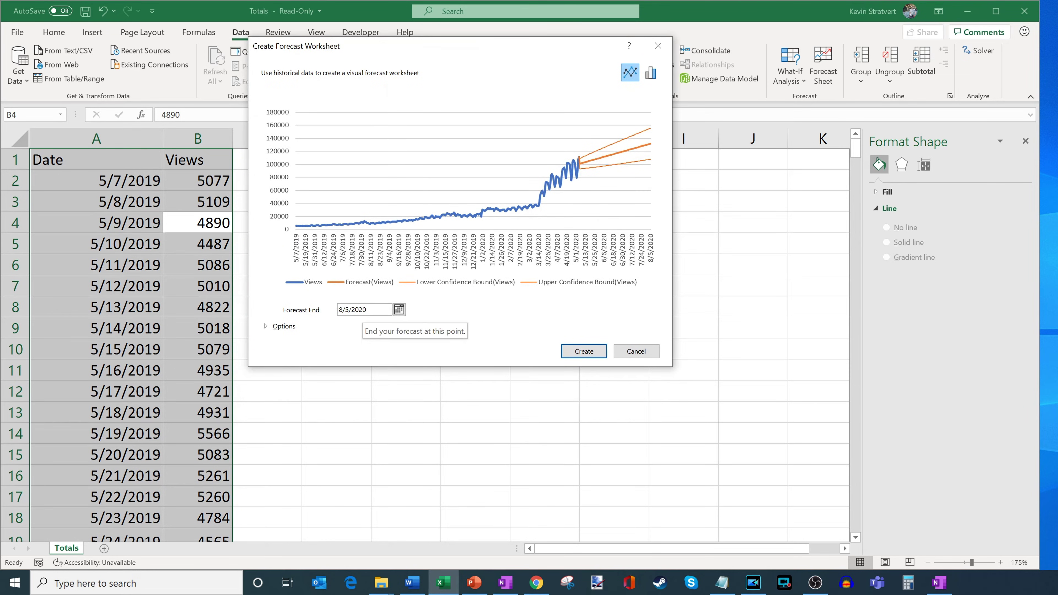
Step: Set the Forecast End date to 12/31/2020 using the calendar
left_click(366, 309)
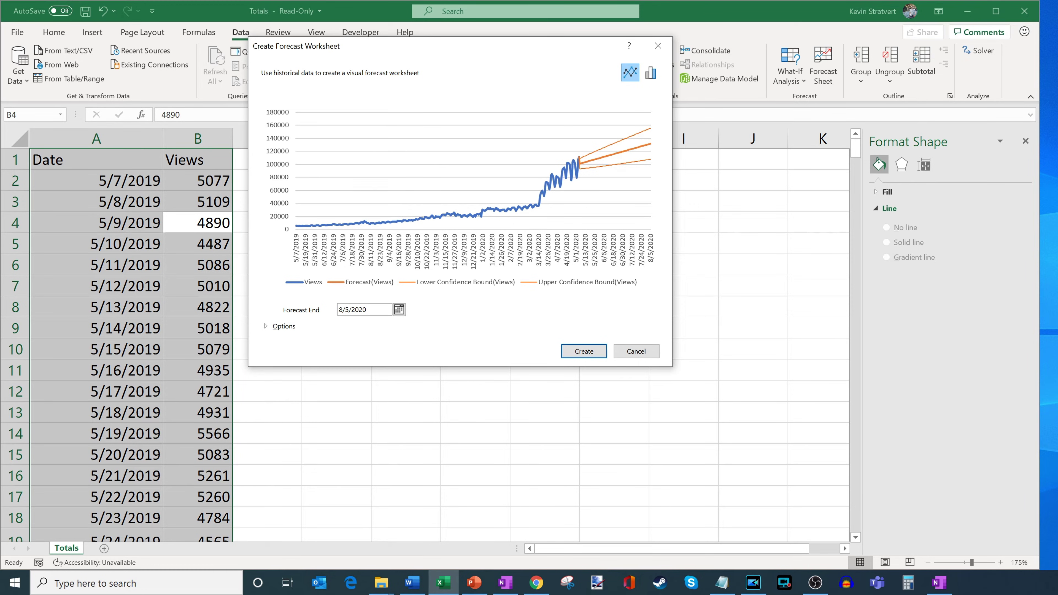
left_click(399, 309)
left_click(494, 324)
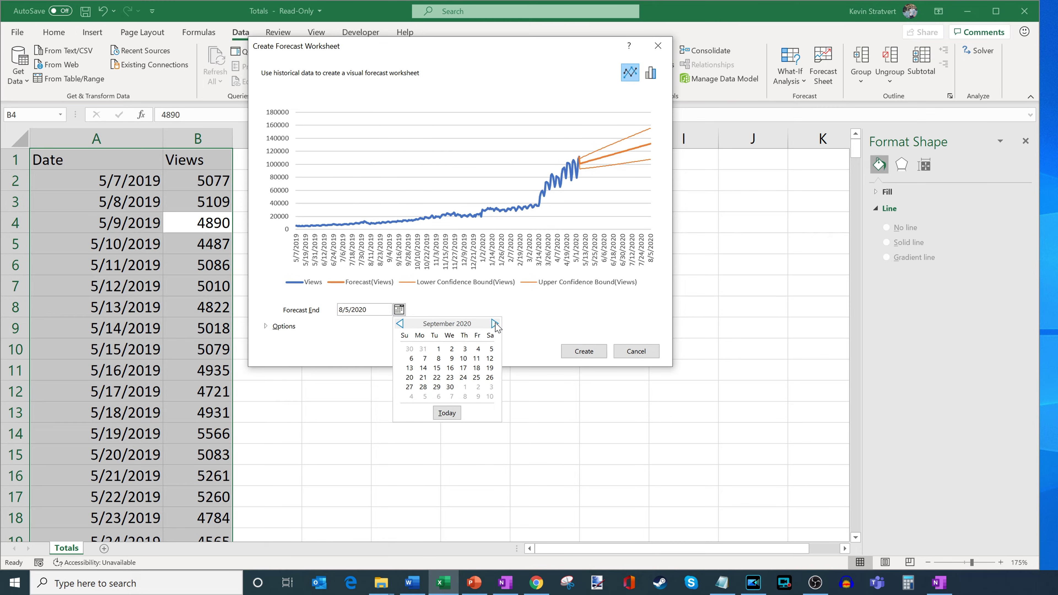
left_click(494, 323)
left_click(495, 323)
left_click(495, 324)
left_click(464, 387)
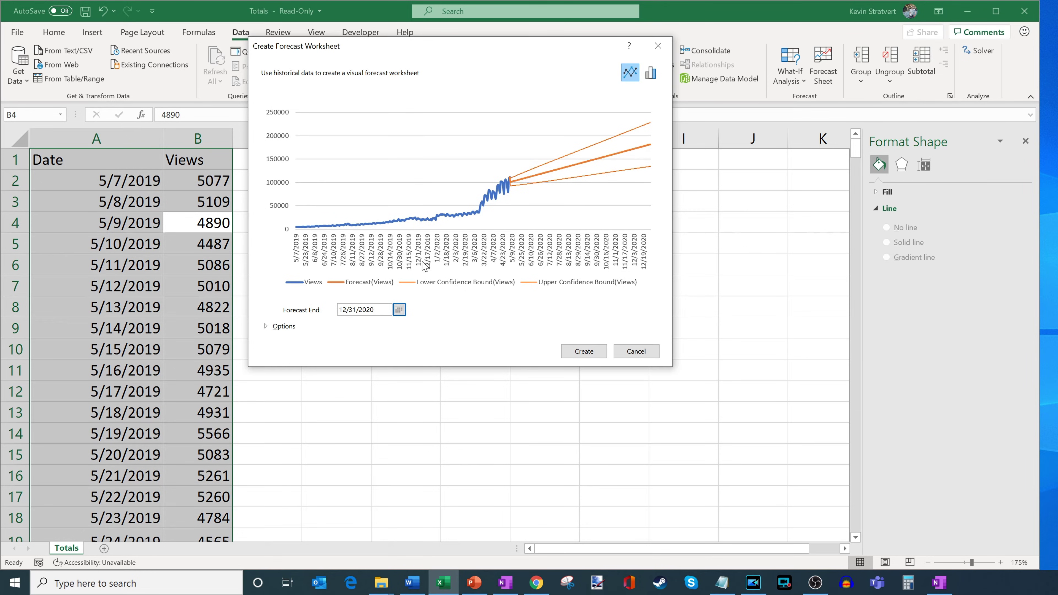
left_click(275, 329)
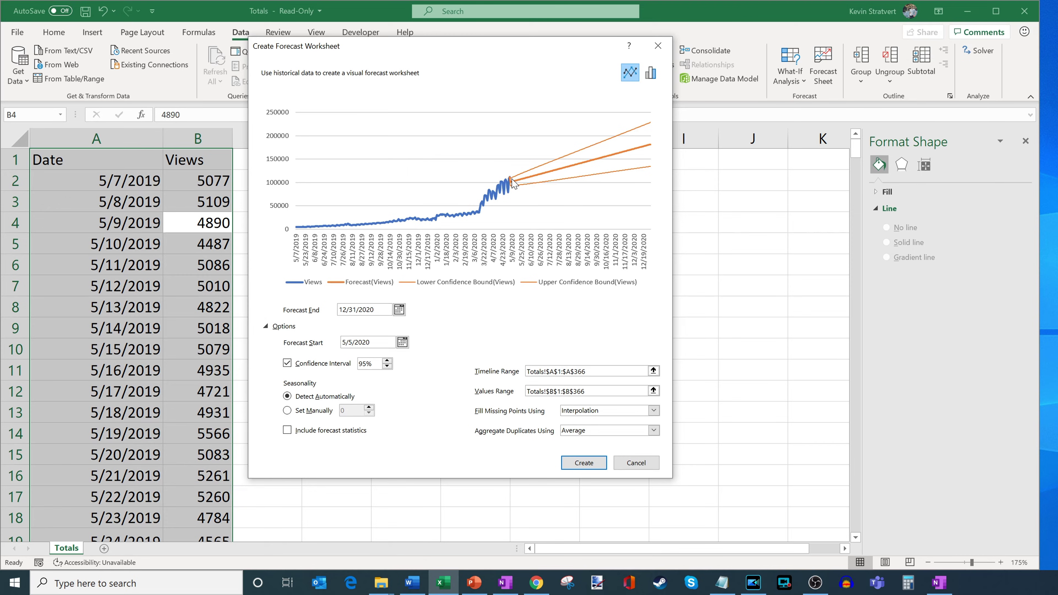
Step: Compare confidence intervals, raising them to 99.99% and then lowering to narrower bounds
left_click(387, 361)
left_click(387, 361)
left_click(386, 361)
left_click(387, 361)
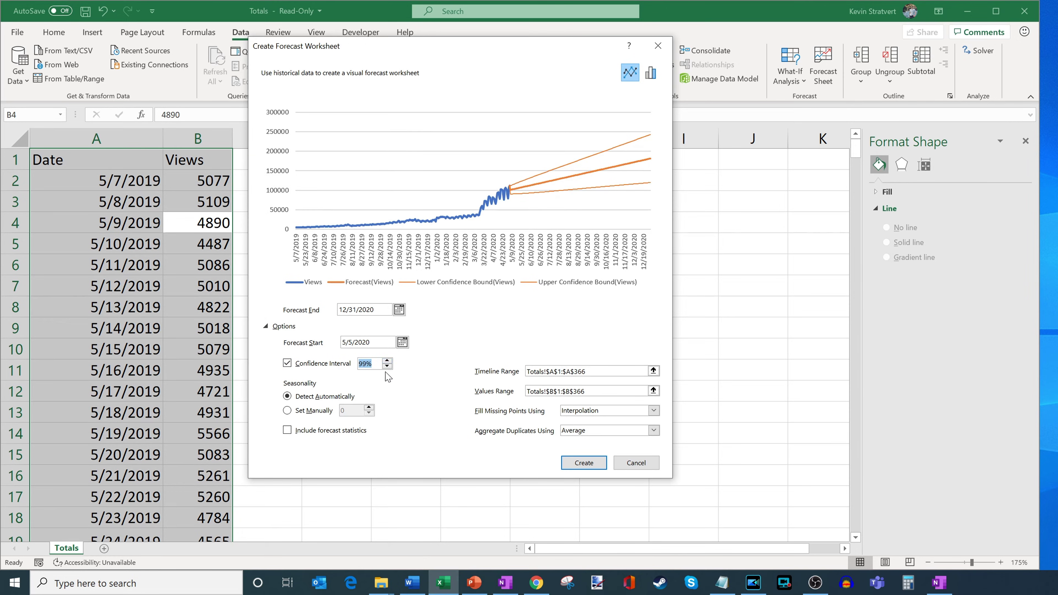
left_click(387, 361)
left_click(387, 366)
left_click(387, 365)
left_click(387, 366)
left_click(387, 366)
left_click(387, 366)
left_click(386, 365)
left_click(387, 366)
left_click(387, 365)
left_click(387, 365)
left_click(386, 365)
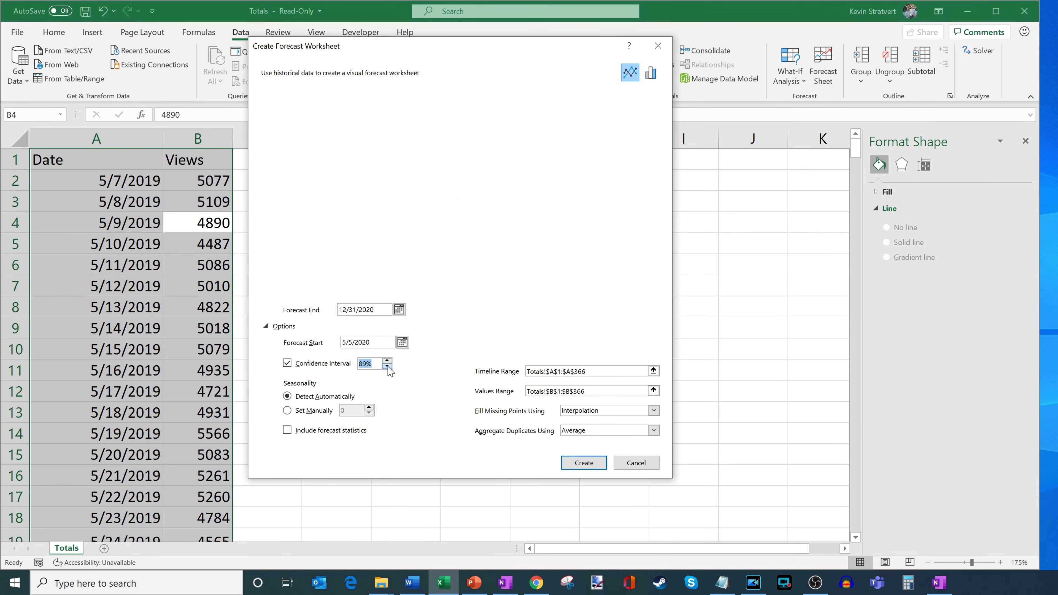
left_click(387, 365)
left_click(387, 366)
left_click(387, 365)
left_click(387, 366)
left_click(387, 366)
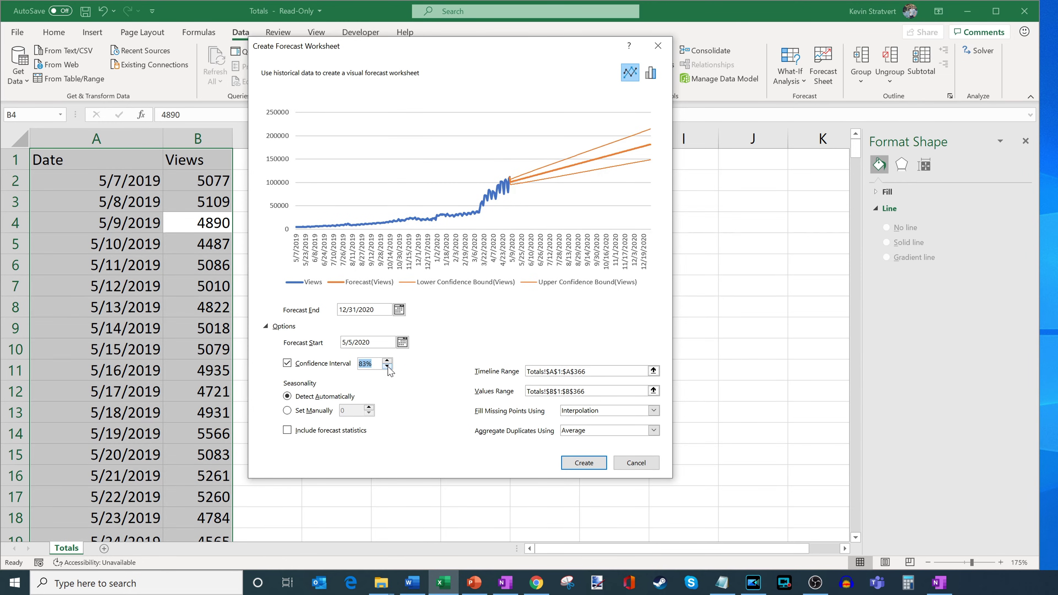
left_click(387, 366)
left_click(387, 366)
left_click(387, 365)
left_click(386, 366)
left_click(386, 360)
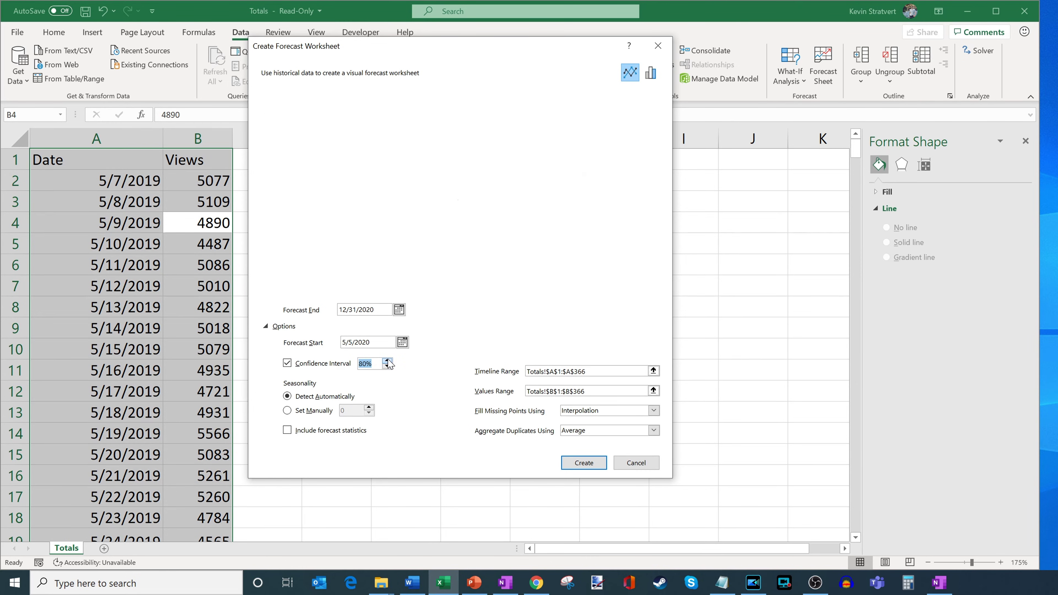
left_click(387, 361)
left_click(387, 361)
left_click(387, 361)
Step: Set the confidence interval to 95% and check the Totals!$B$1:$B$366 values range
left_click_drag(359, 364, 367, 364)
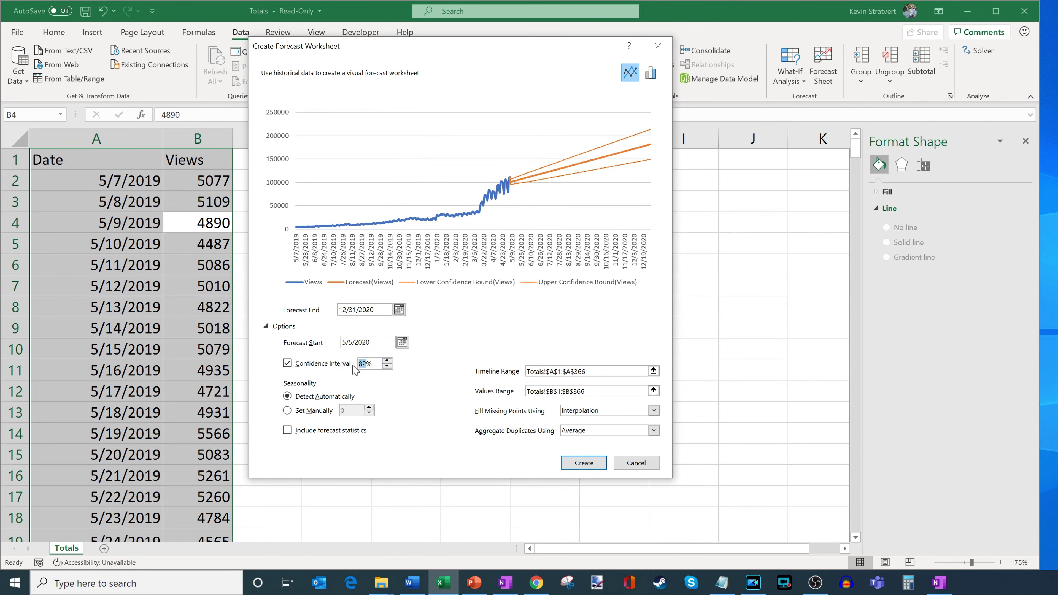
type("95")
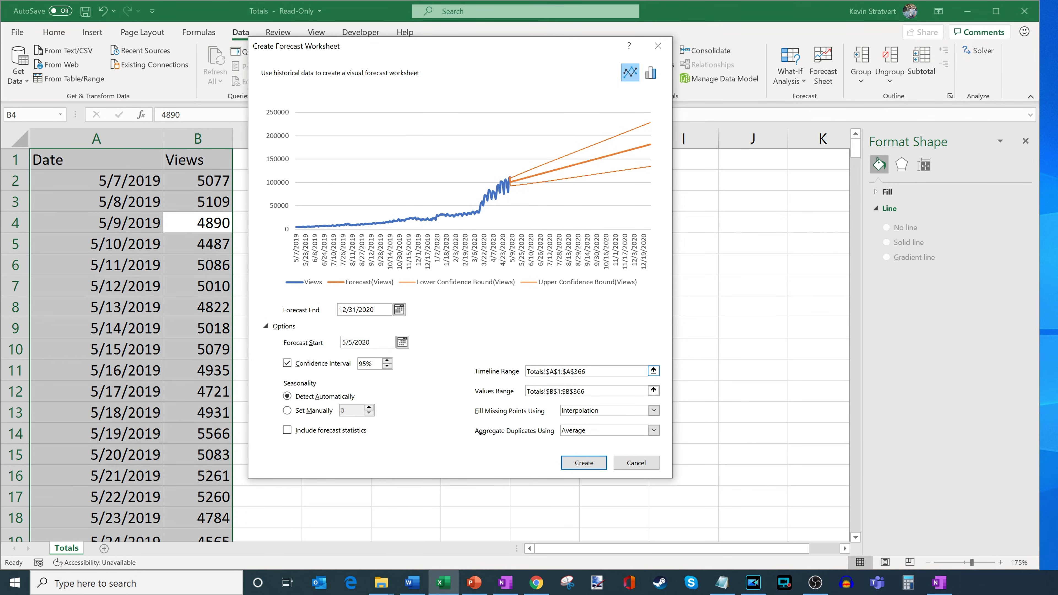
left_click(585, 391)
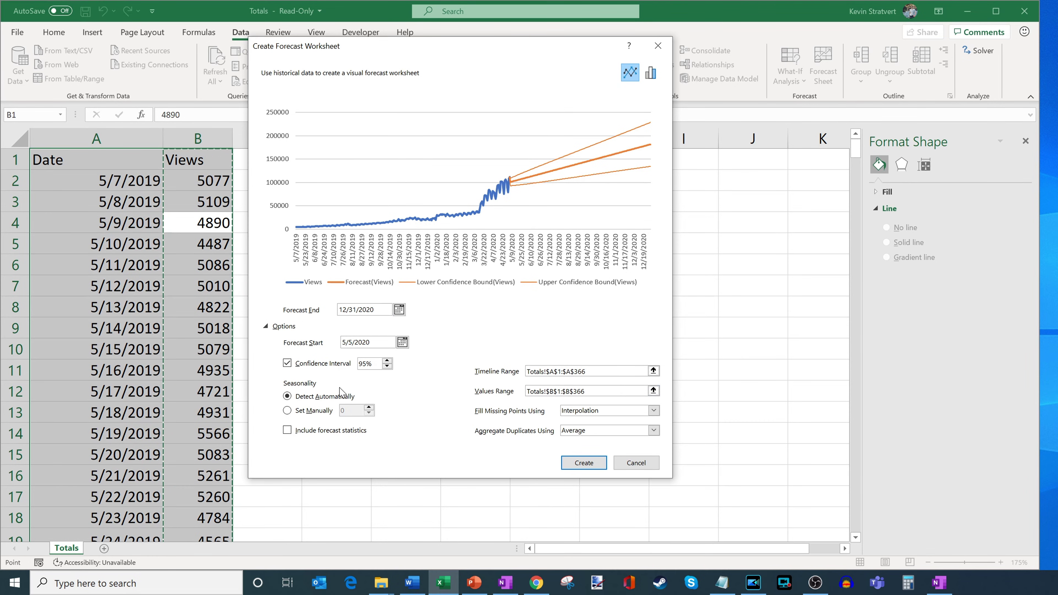
Step: Create the forecast sheet, keeping Interpolation for missing points and Average for duplicate dates
left_click(657, 412)
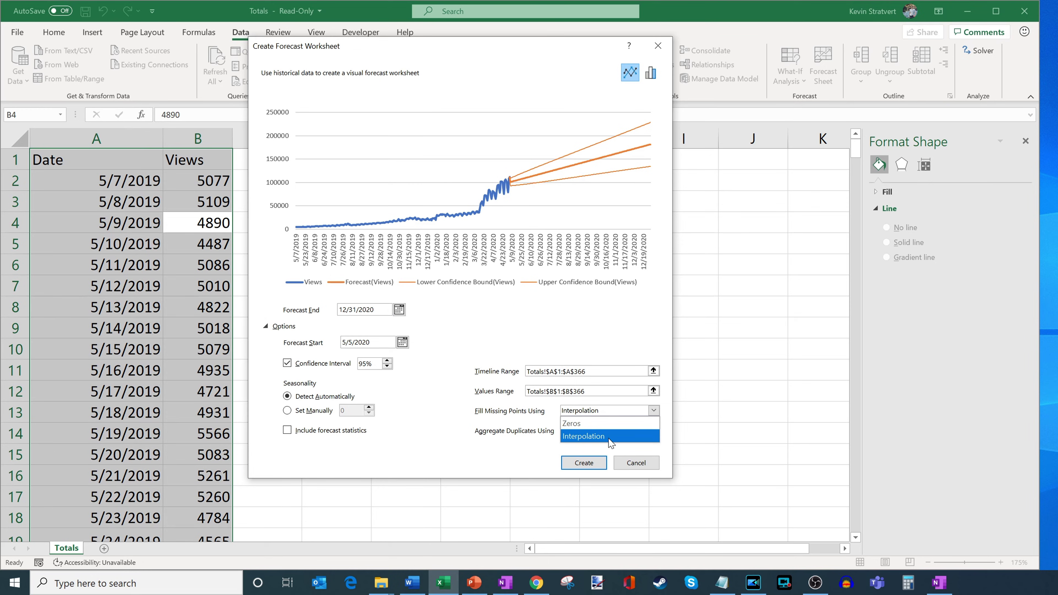
left_click(622, 437)
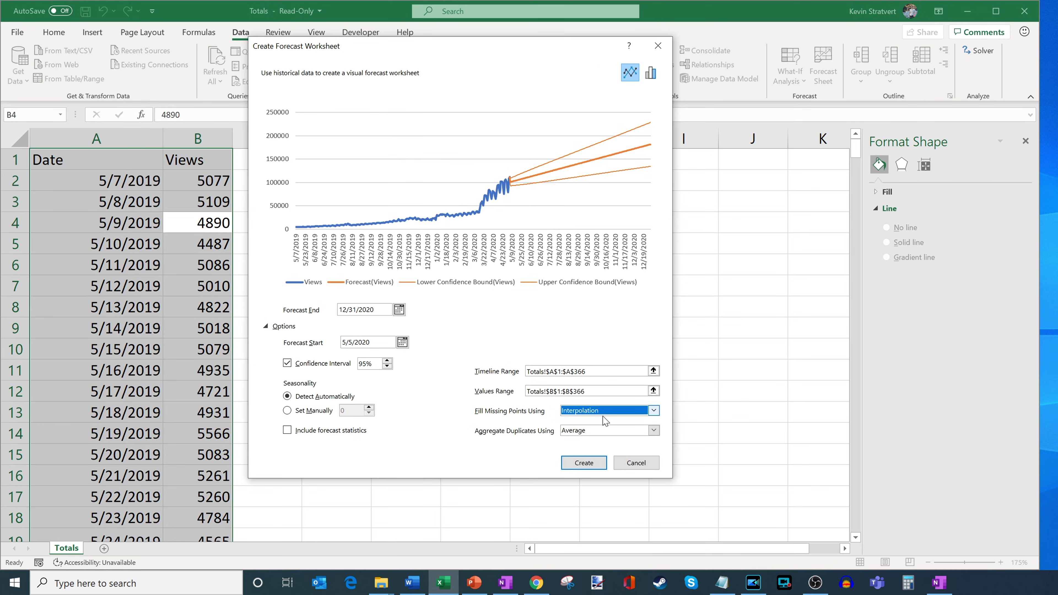
left_click(598, 431)
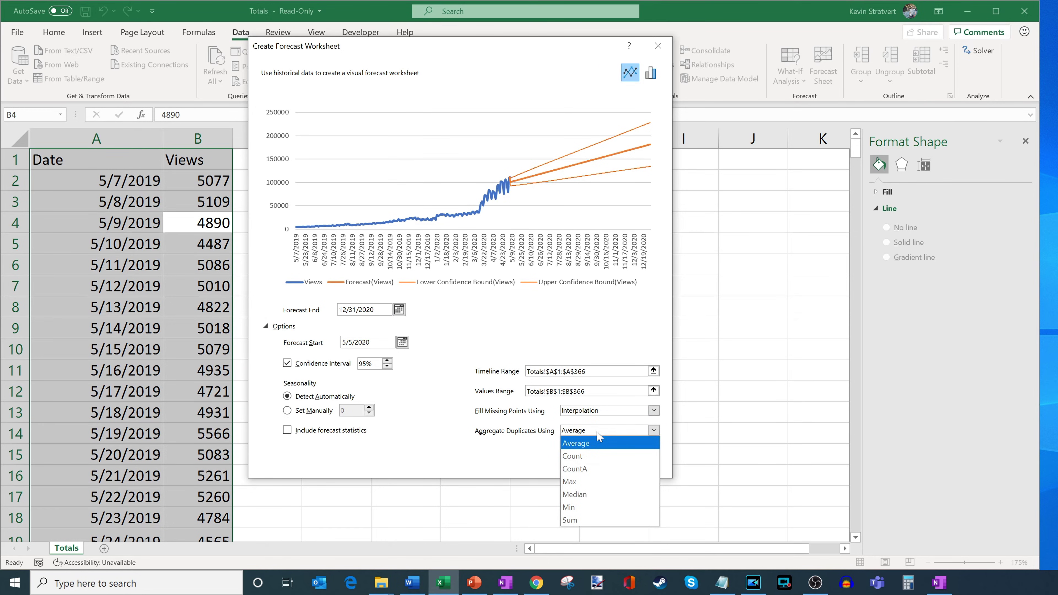
left_click(669, 430)
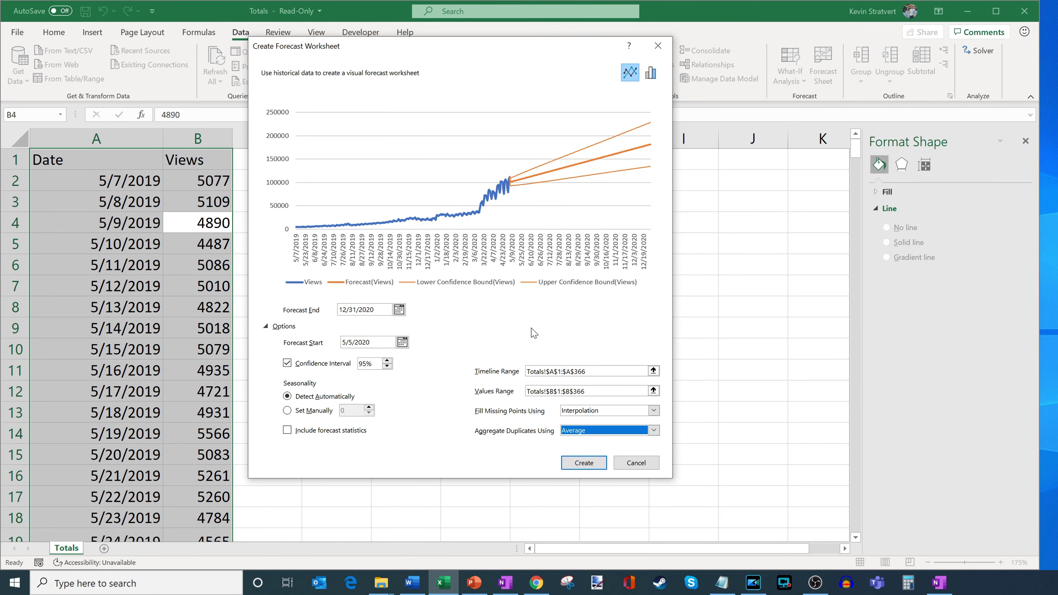
left_click(594, 463)
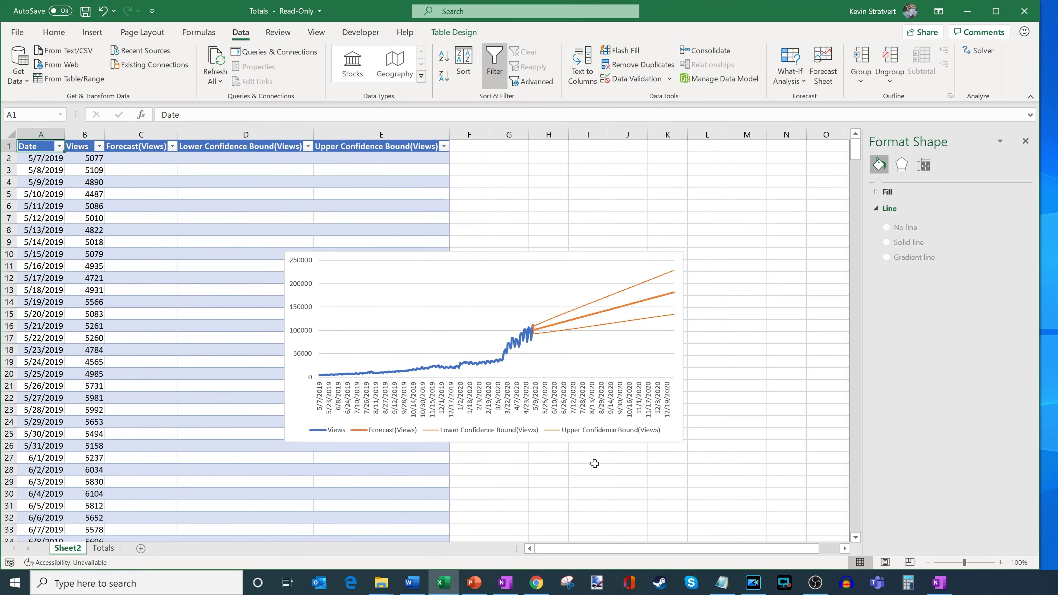
Step: Move the forecast chart up-left over the table and enlarge it, checking the ~181469 year-end forecast
left_click_drag(569, 262, 569, 194)
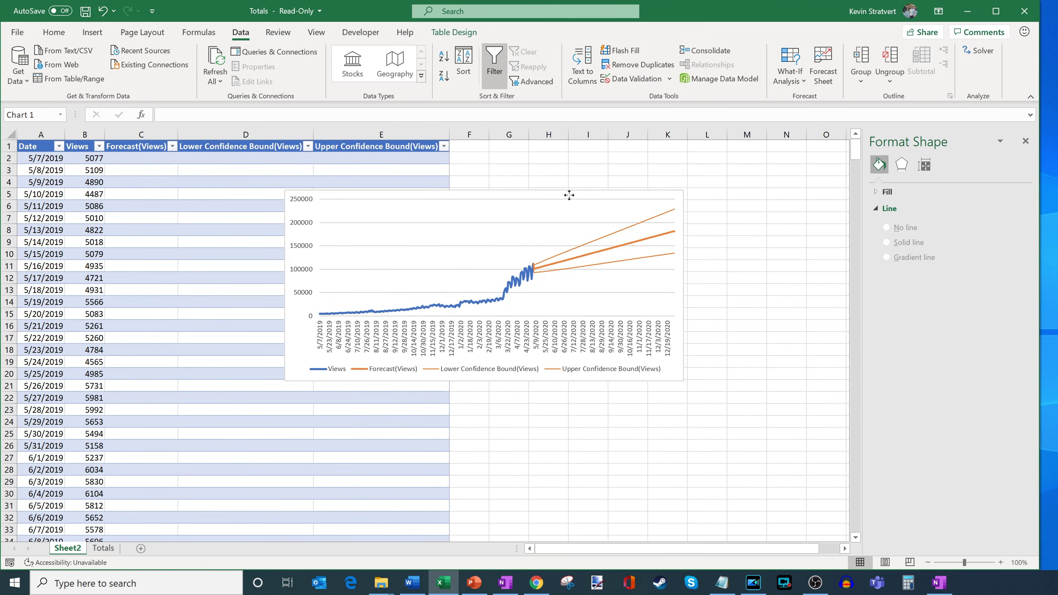
left_click(233, 196)
mouse_move(854, 150)
left_mouse_down()
mouse_move(858, 479)
mouse_move(858, 141)
left_mouse_up()
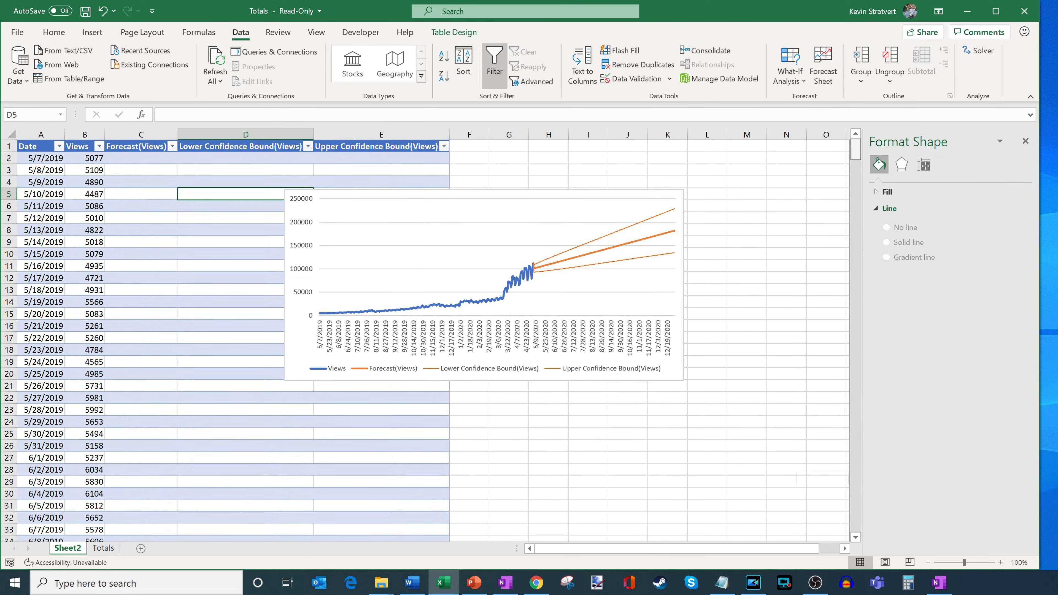
left_click_drag(664, 333, 568, 322)
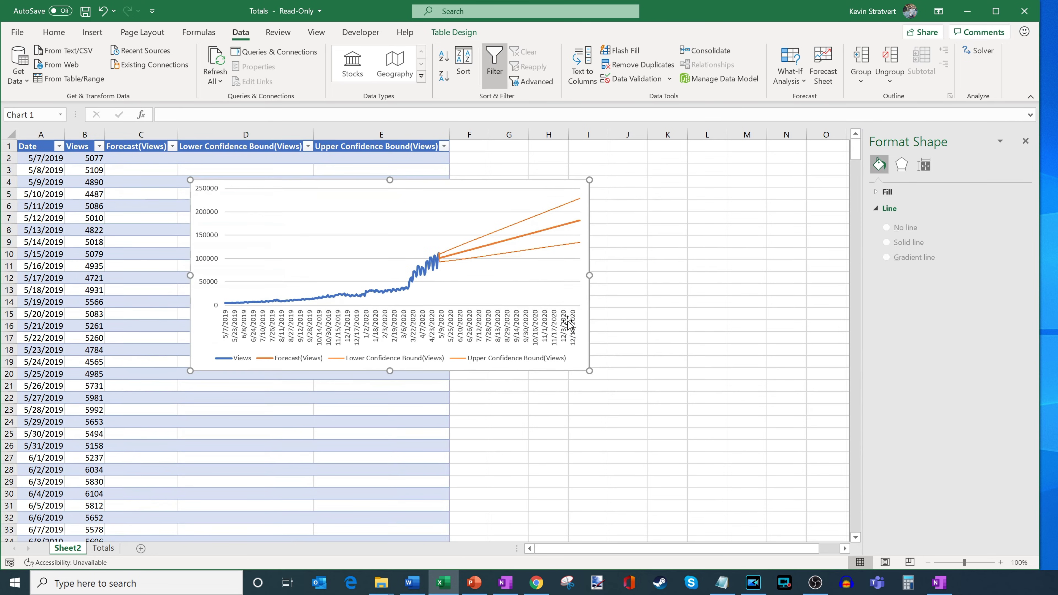
left_click_drag(591, 371, 713, 505)
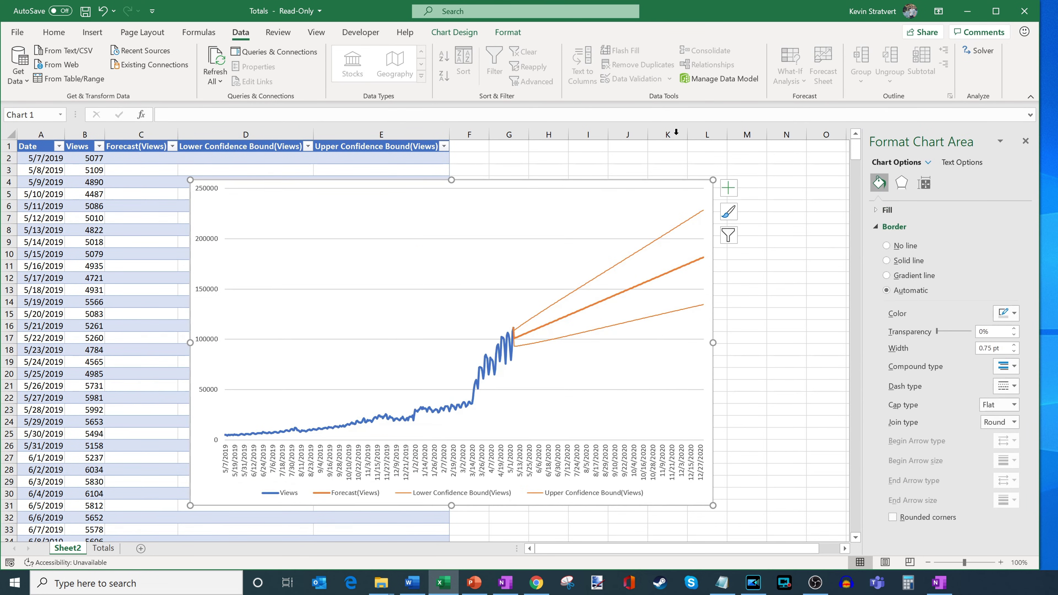
left_click_drag(698, 186, 640, 158)
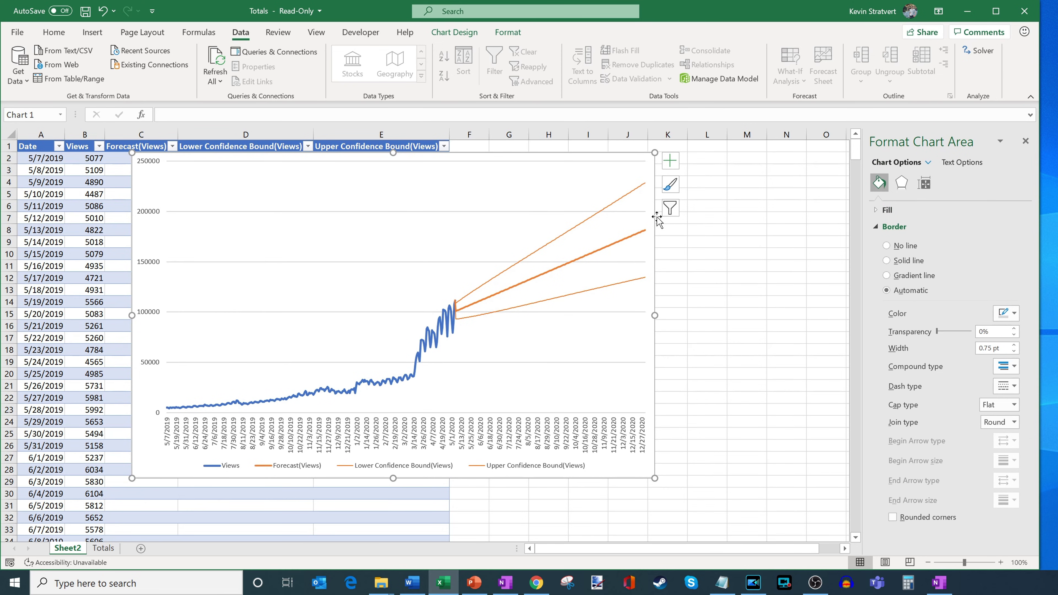
mouse_move(646, 234)
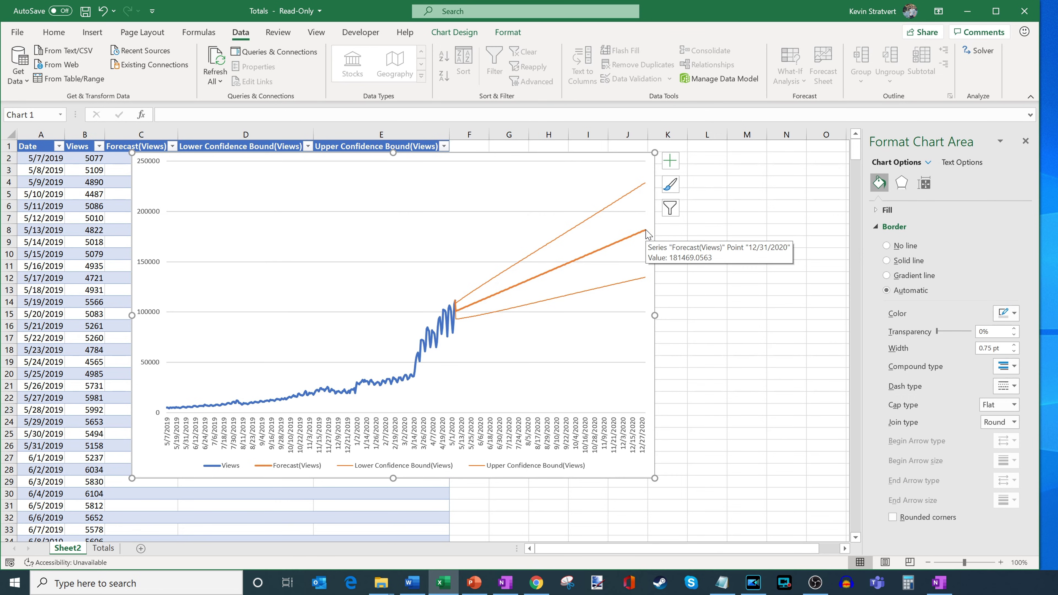
mouse_move(646, 186)
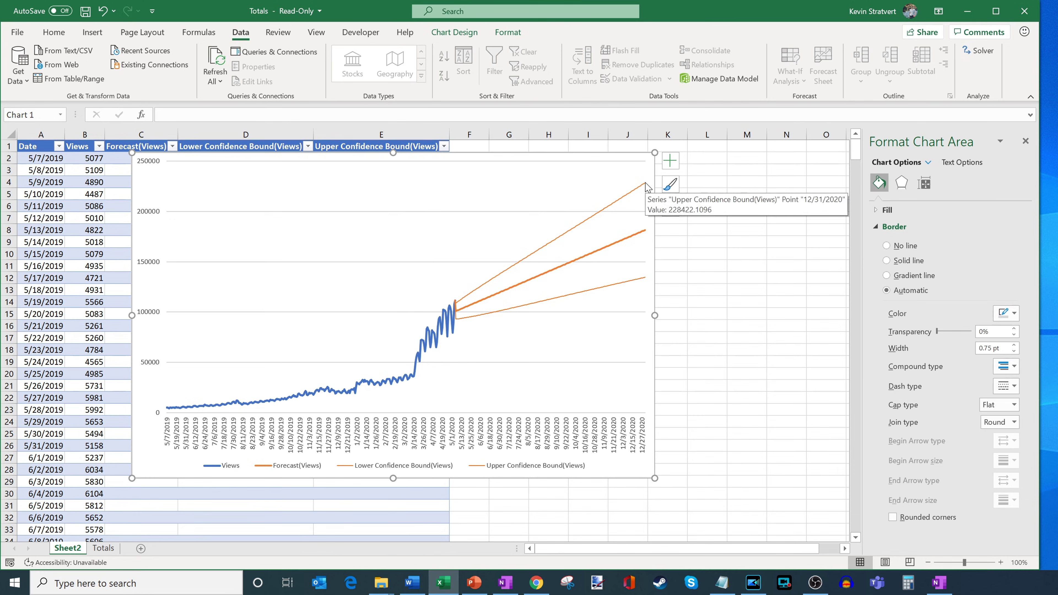
mouse_move(646, 279)
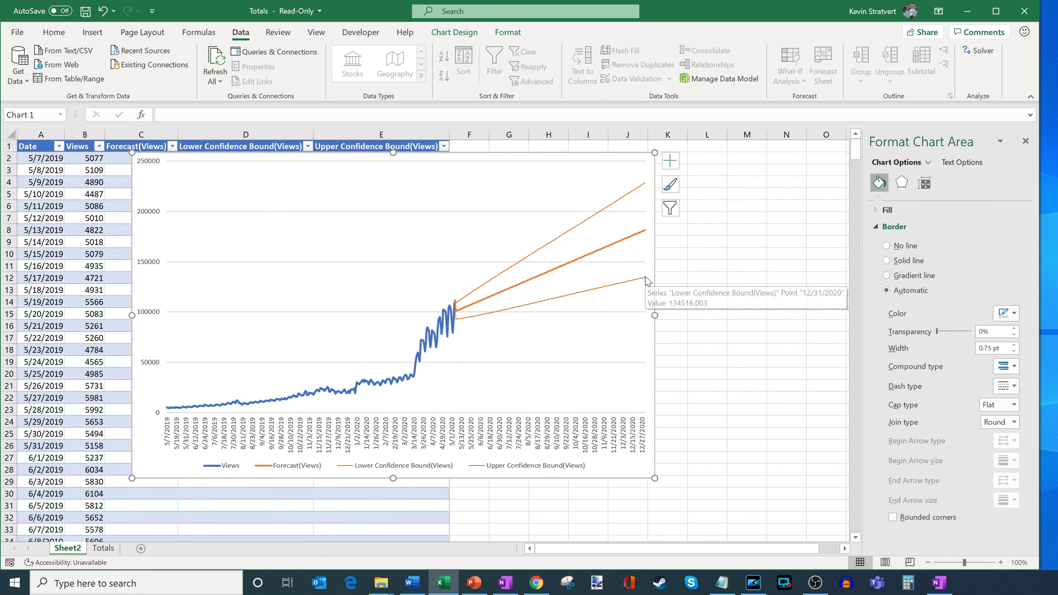